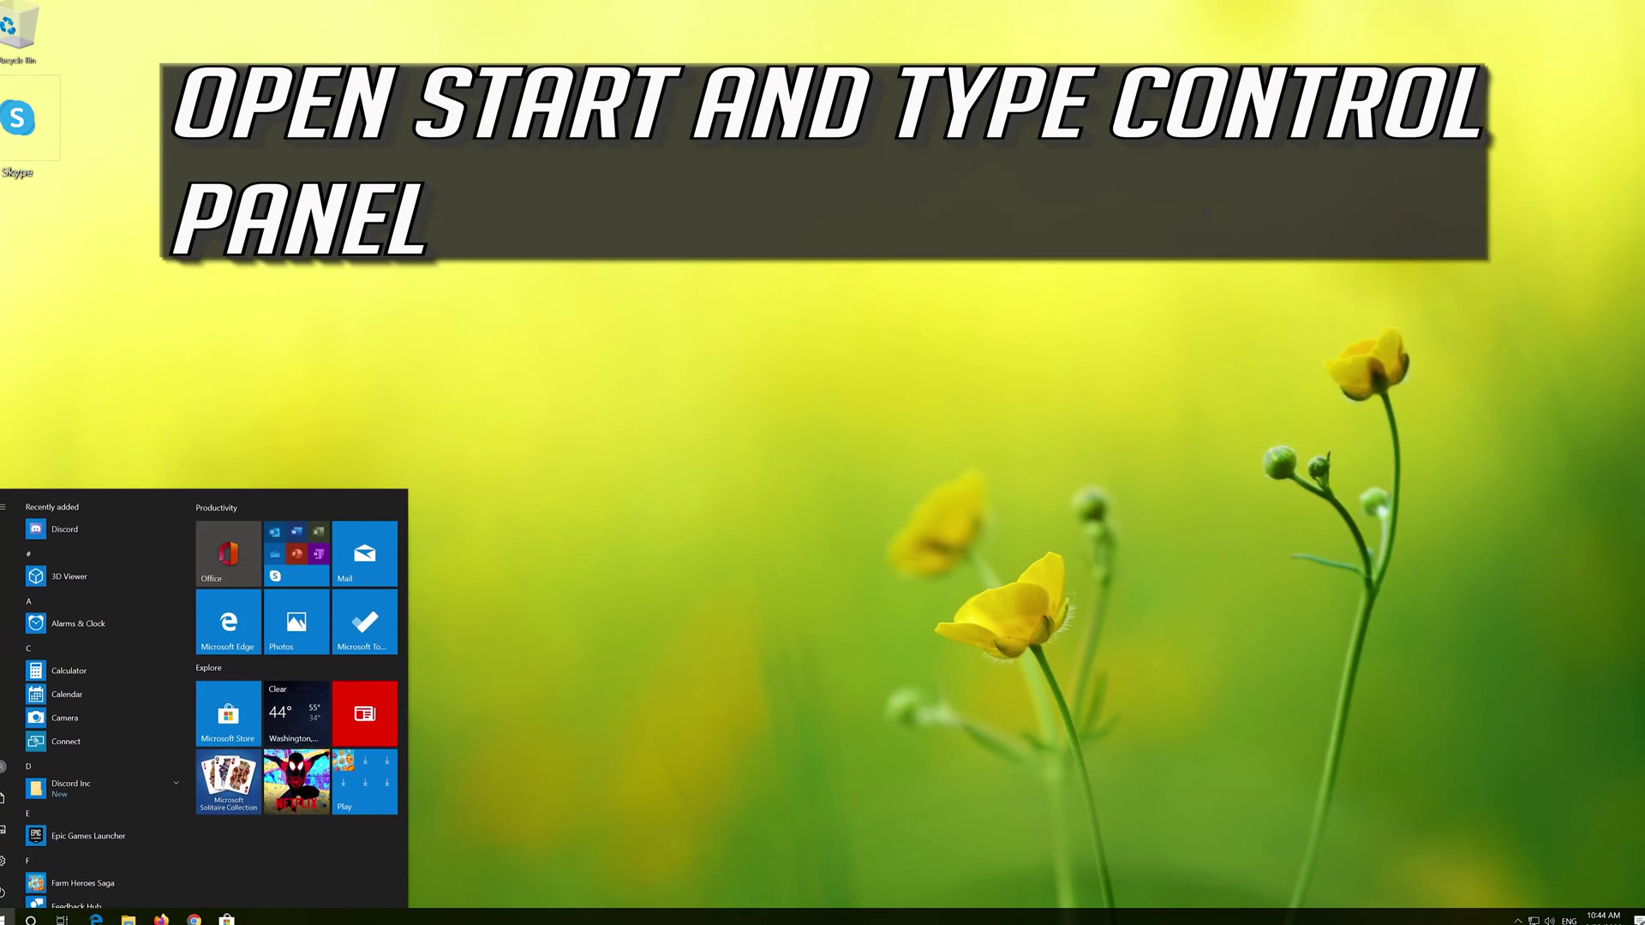
{"action": "type", "text": "control panel"}
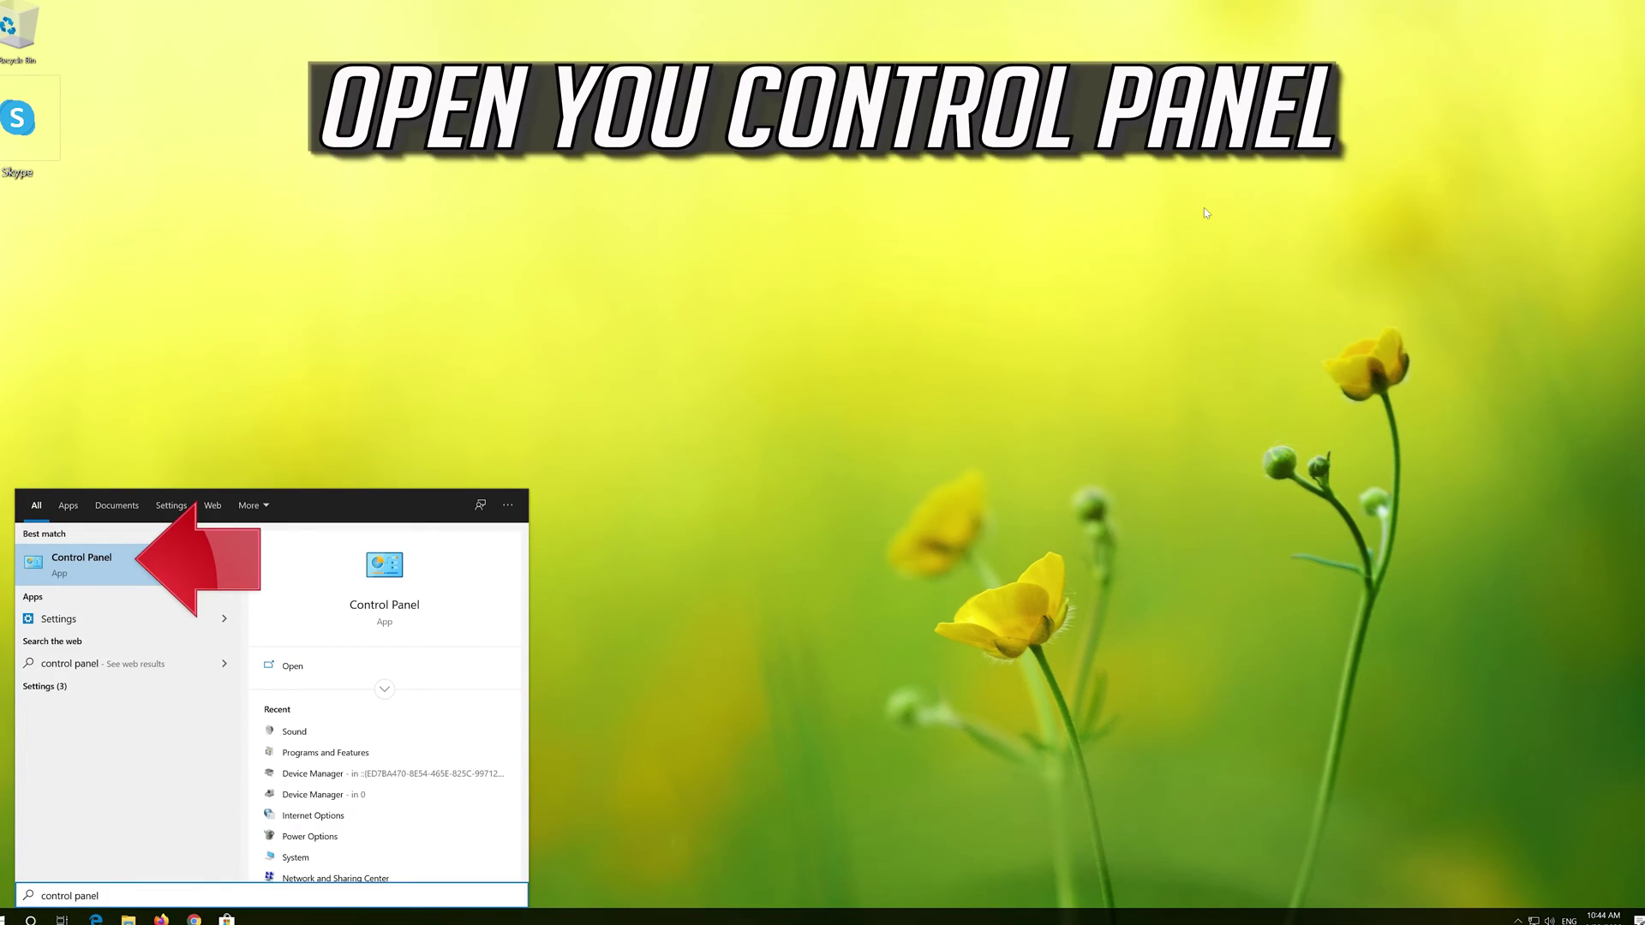
Launch Control Panel from Start and go to its Hardware and Sound page
{"action": "left_click", "coordinate": [101, 561]}
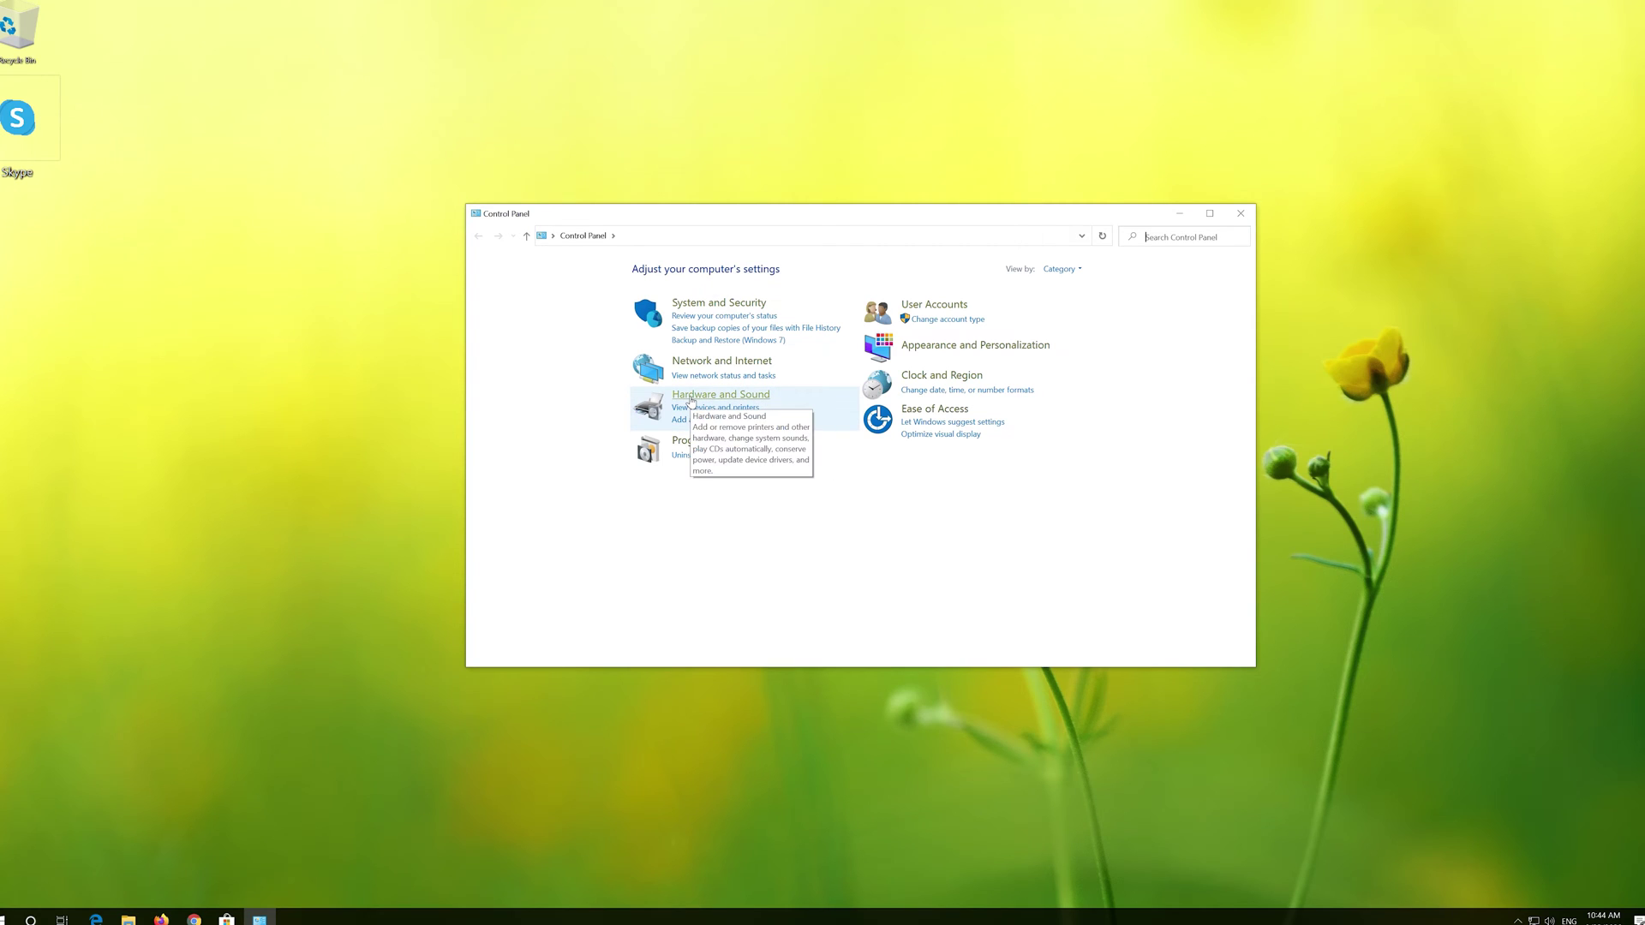
{"action": "left_click", "coordinate": [690, 403]}
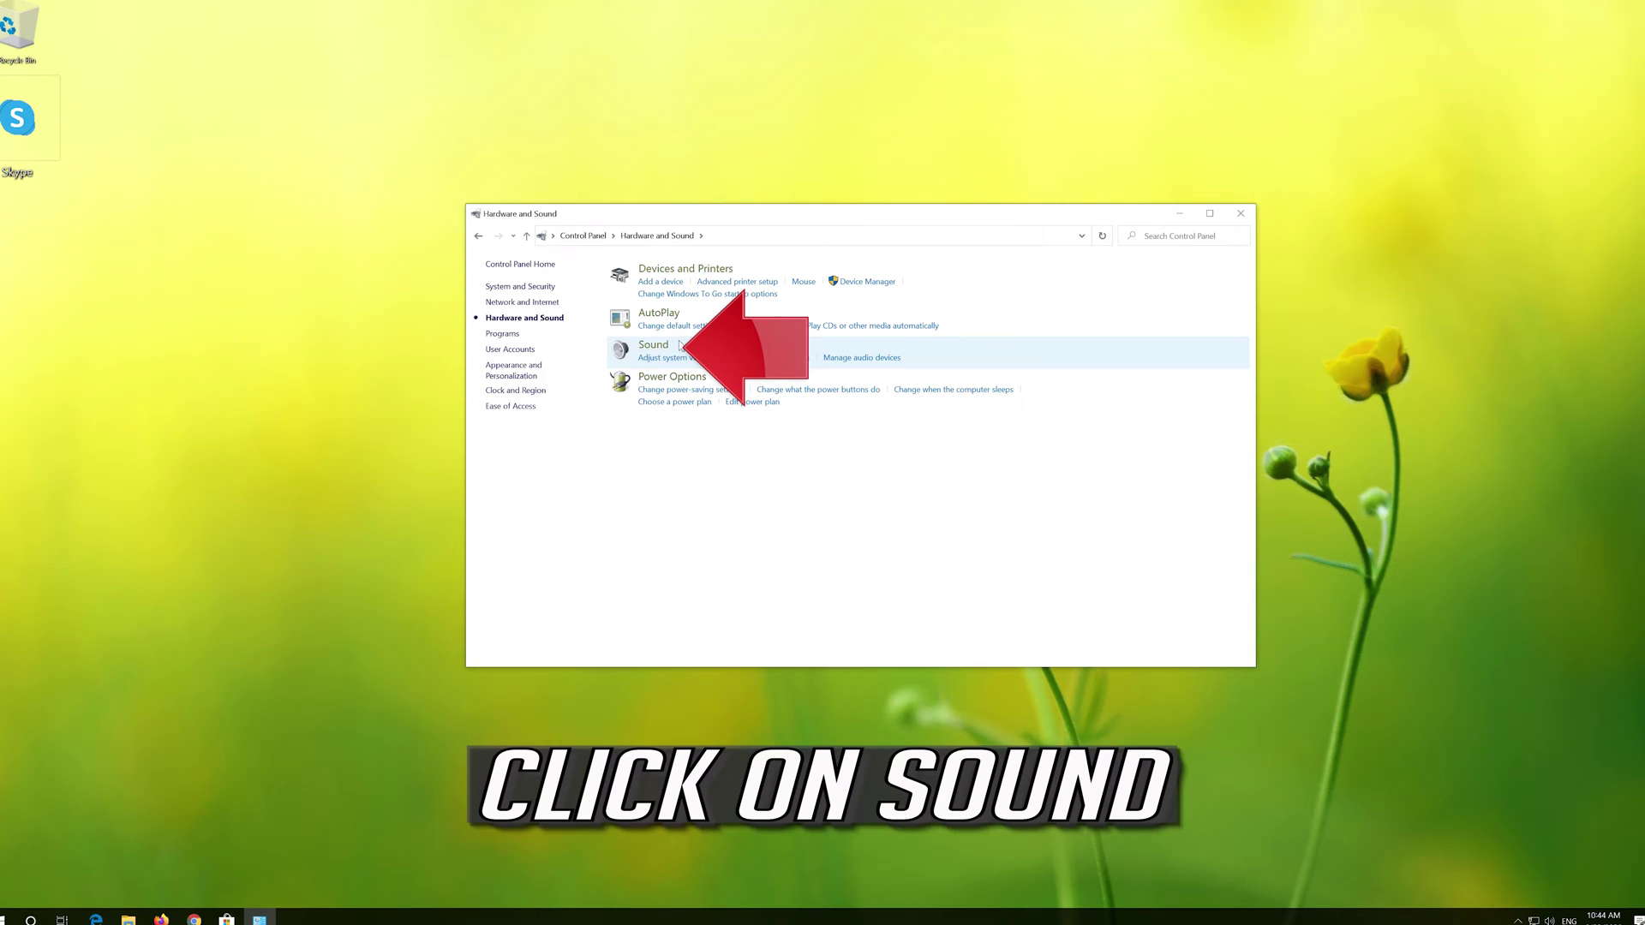
Bring up the Sound dialog, centre it, and show the Recording devices list
{"action": "left_click", "coordinate": [652, 345]}
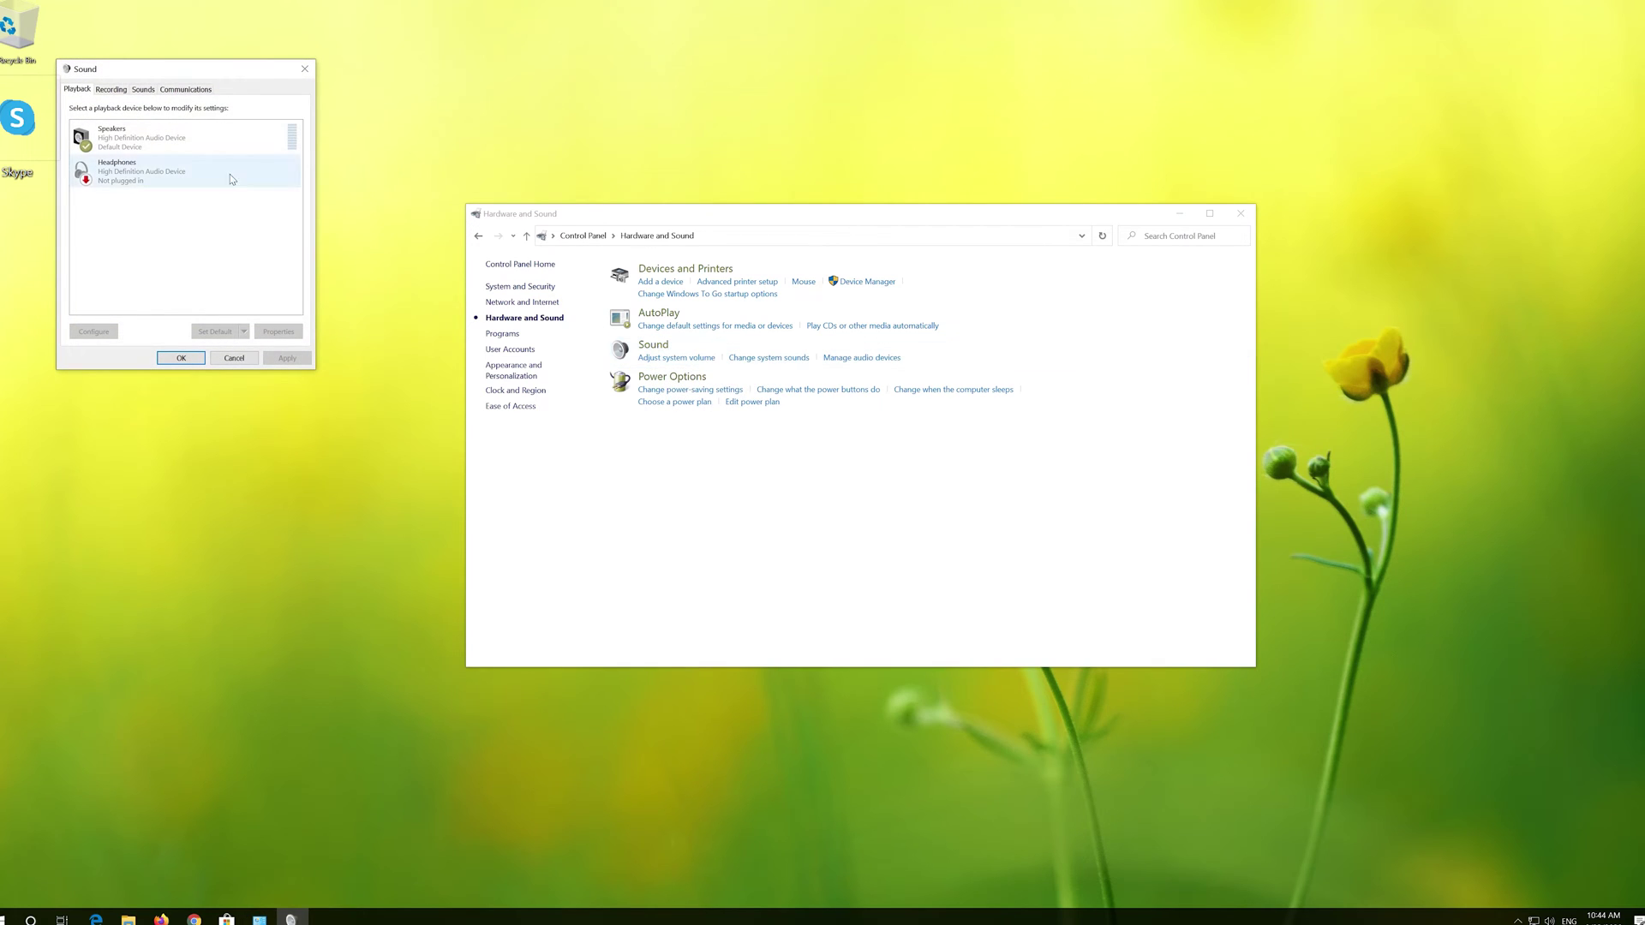
{"action": "left_click_drag", "start_coordinate": [174, 77], "coordinate": [752, 245]}
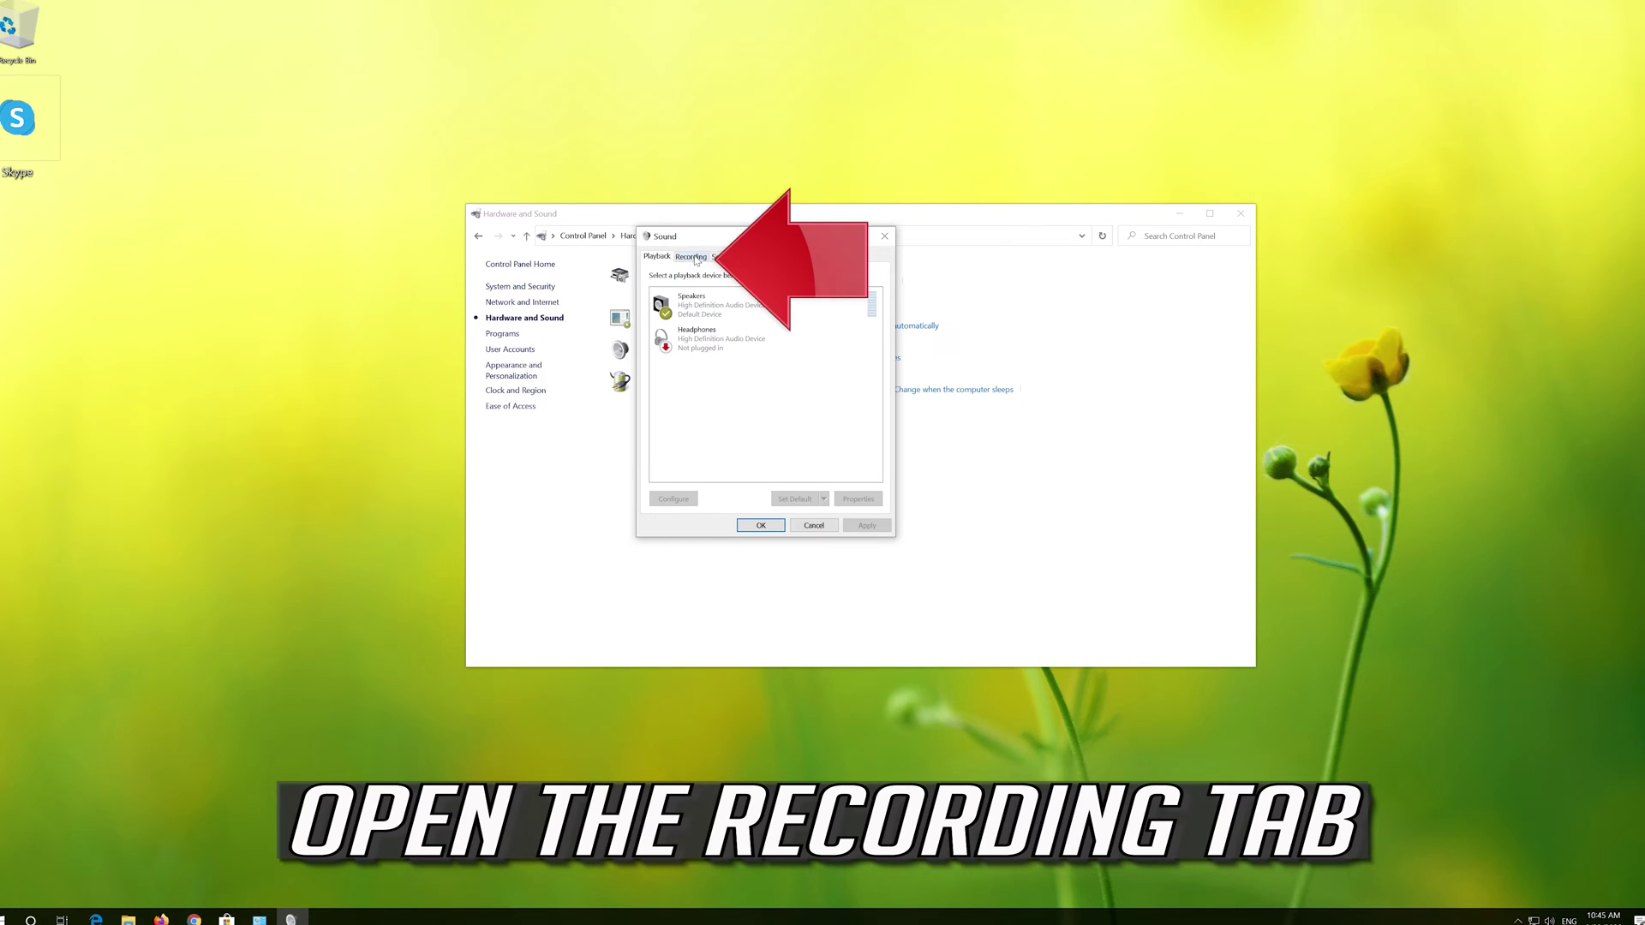
{"action": "left_click", "coordinate": [693, 257]}
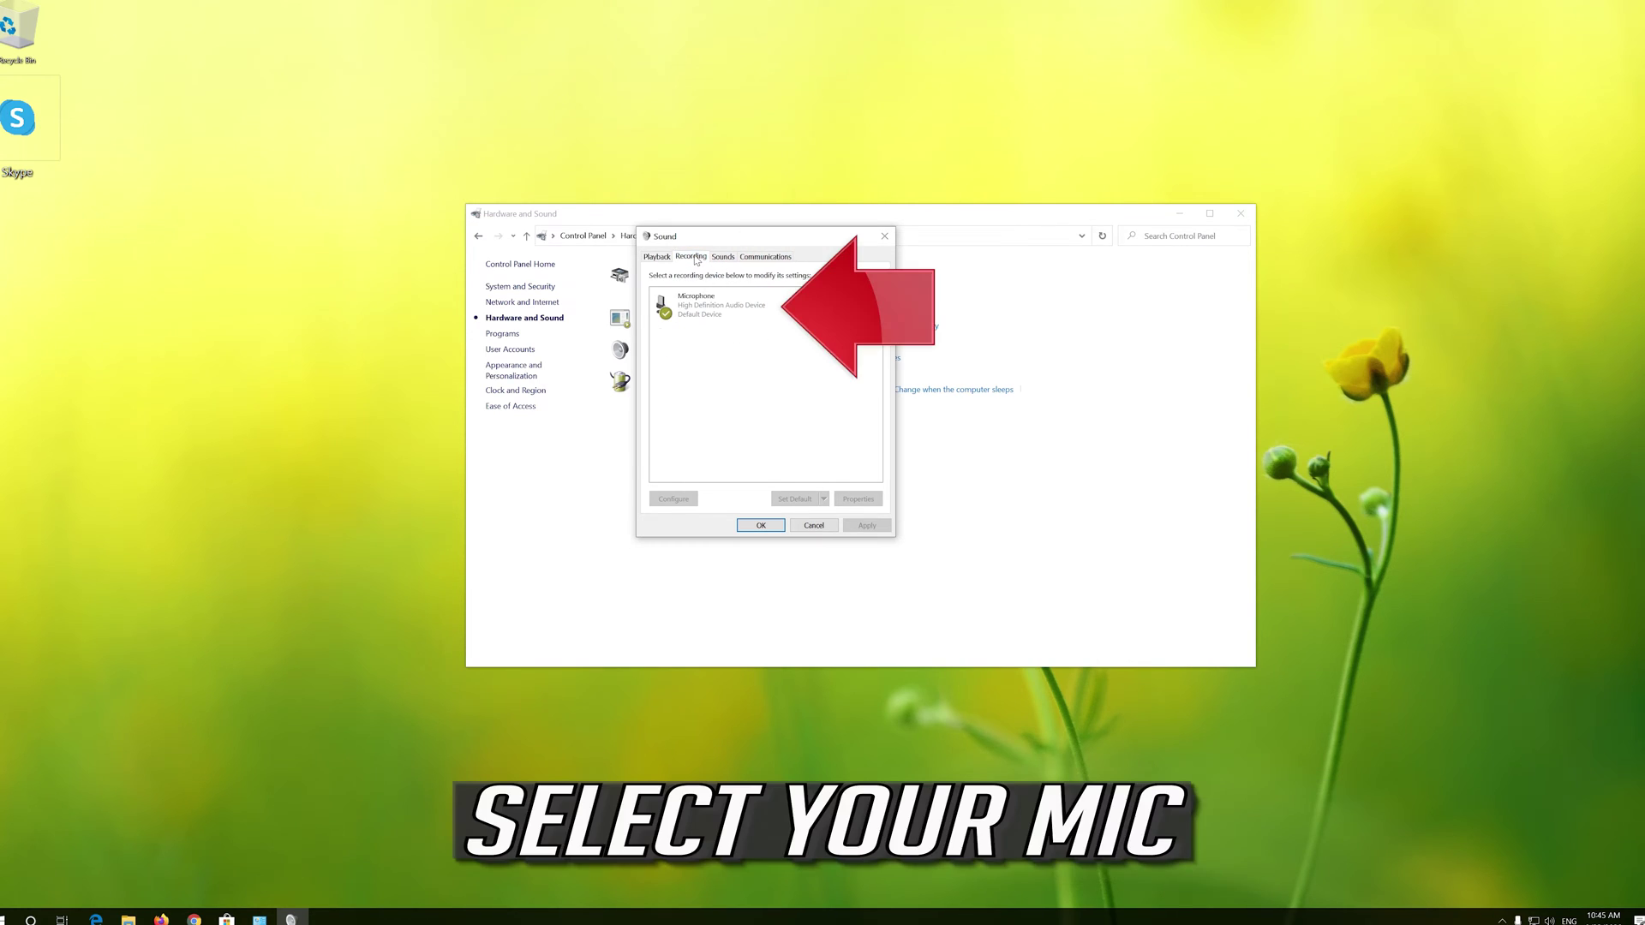
Select the Microphone recording device and open its Properties dialog
{"action": "left_click", "coordinate": [697, 296]}
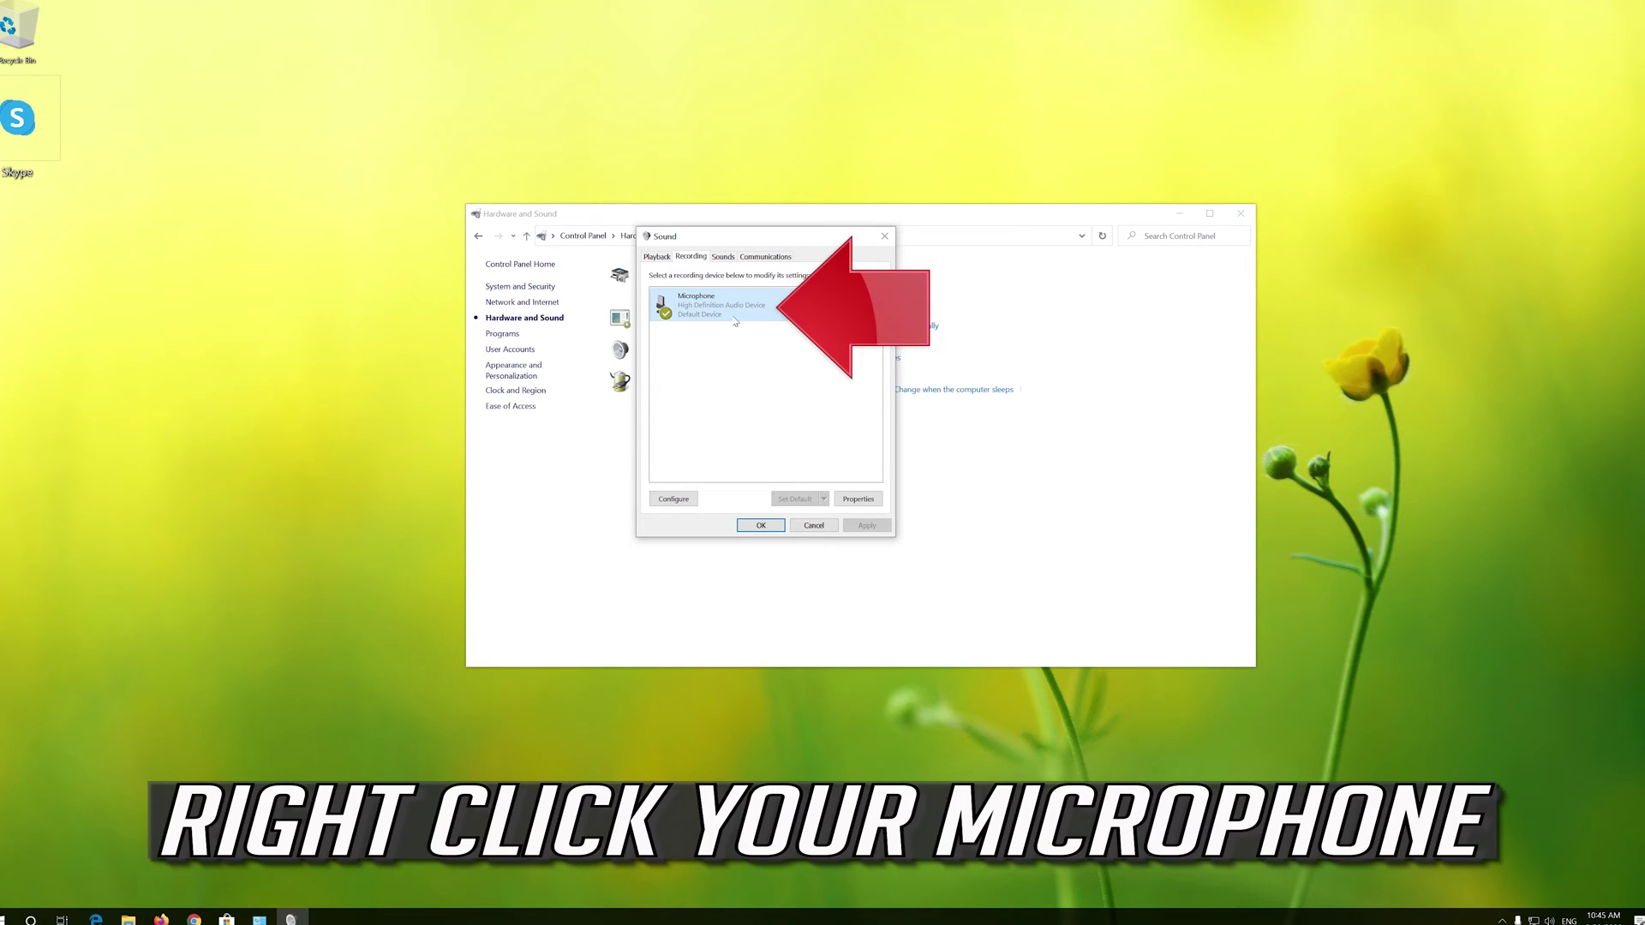
{"action": "right_click", "coordinate": [731, 312]}
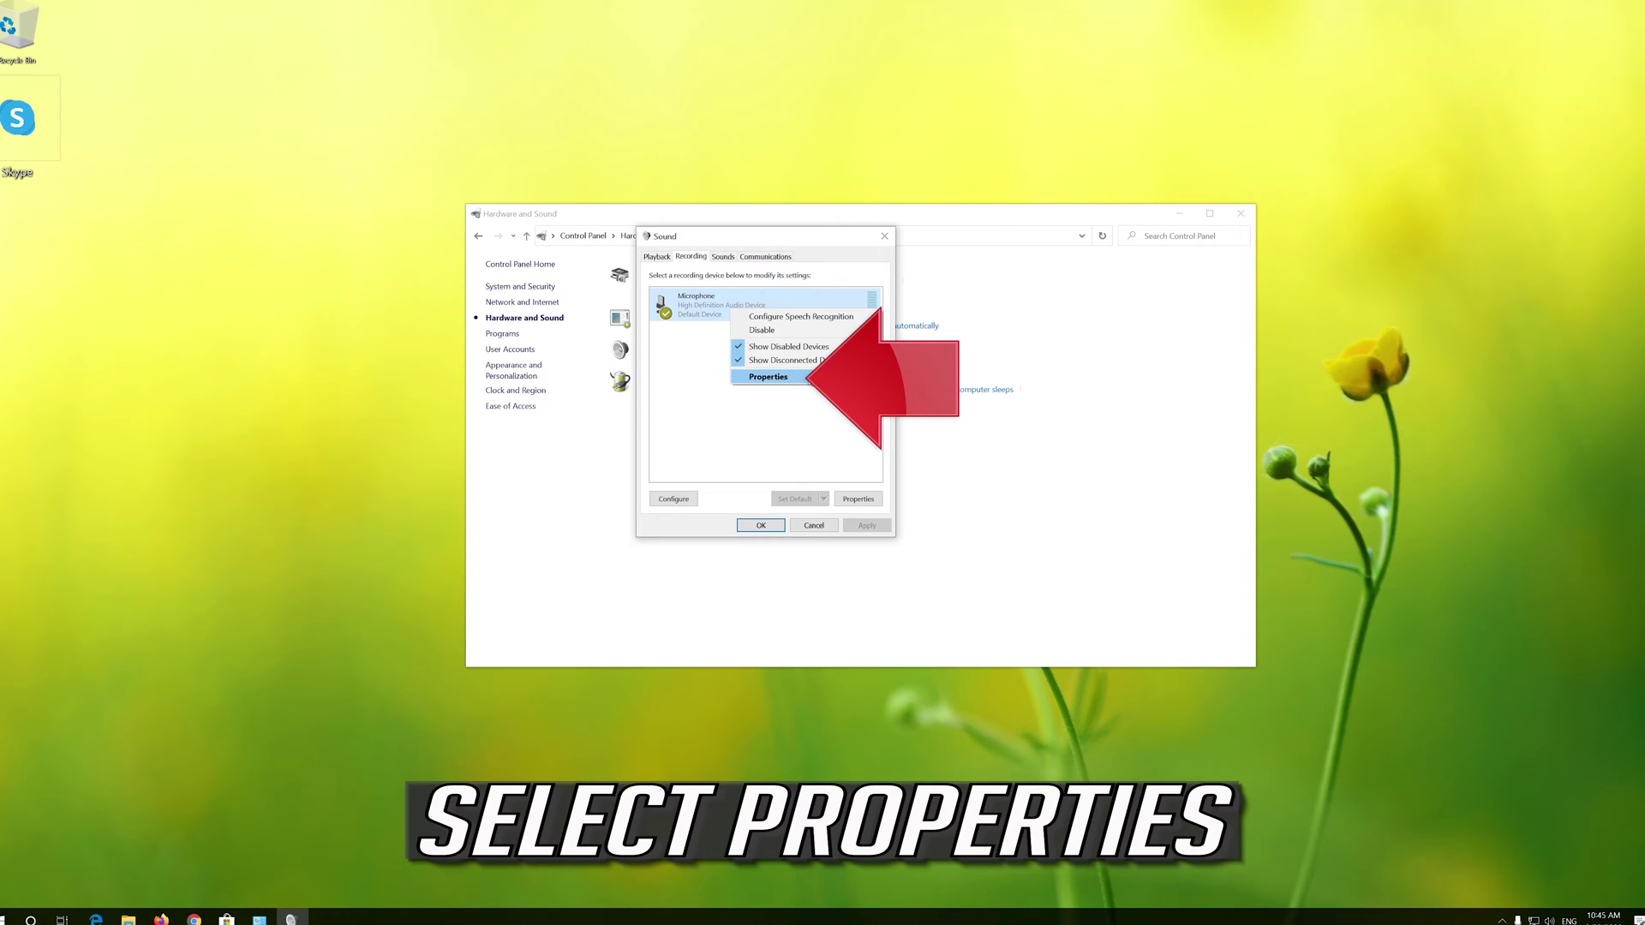
{"action": "left_click", "coordinate": [812, 379]}
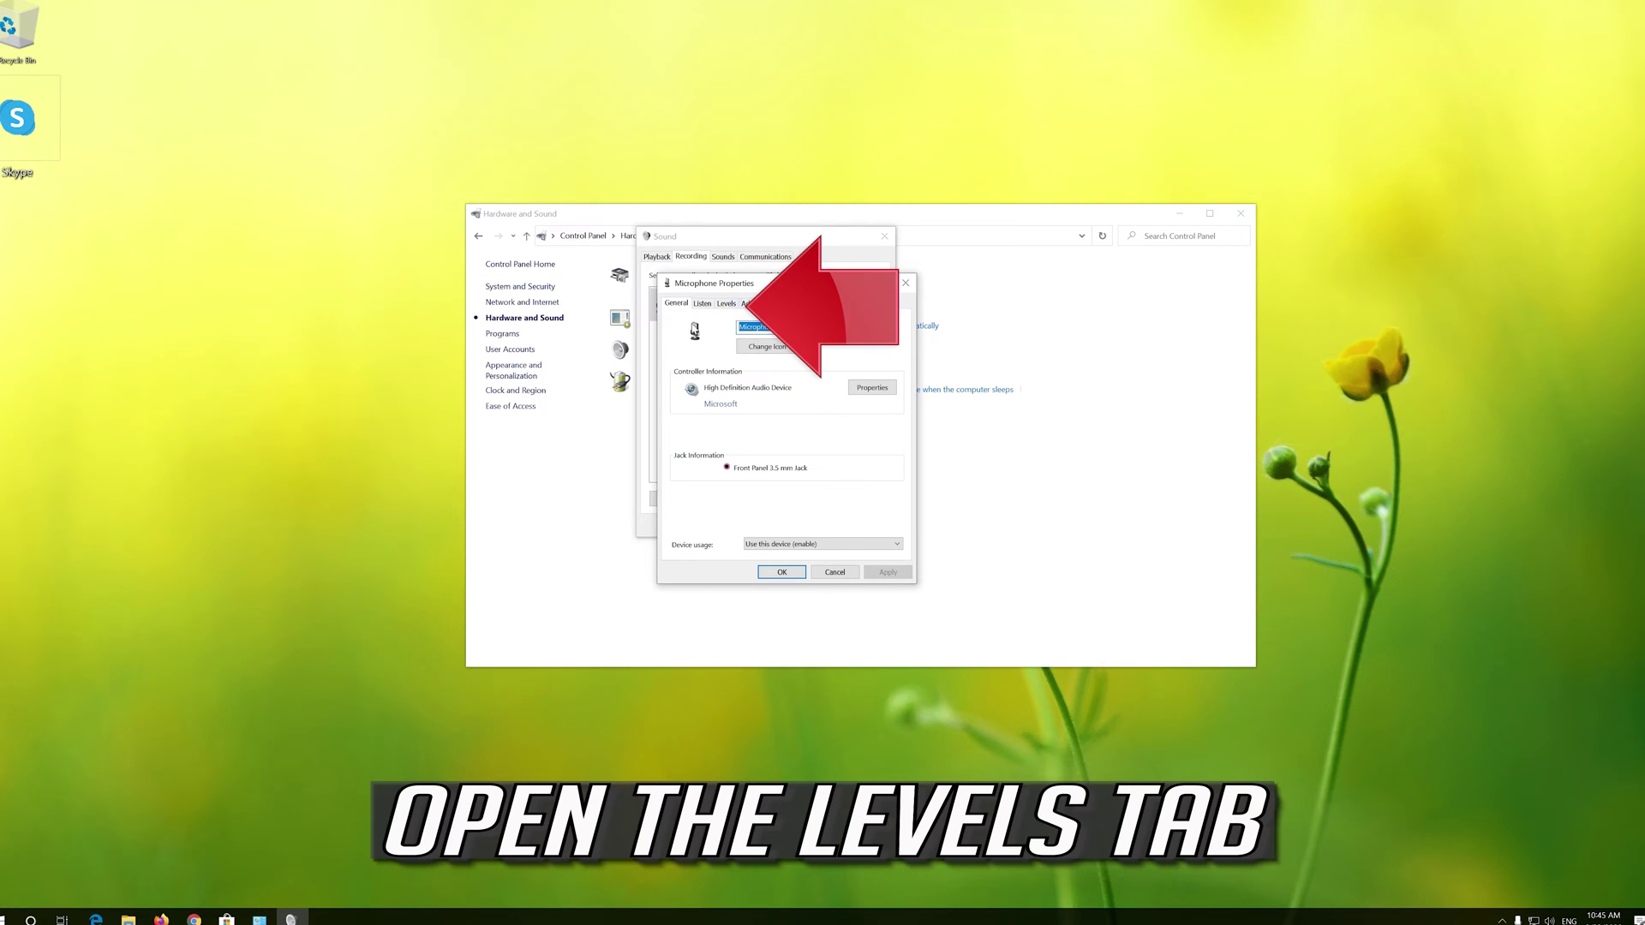
Raise the Microphone input level from 7 to 76 on the Levels page and confirm with OK
{"action": "left_click", "coordinate": [725, 304]}
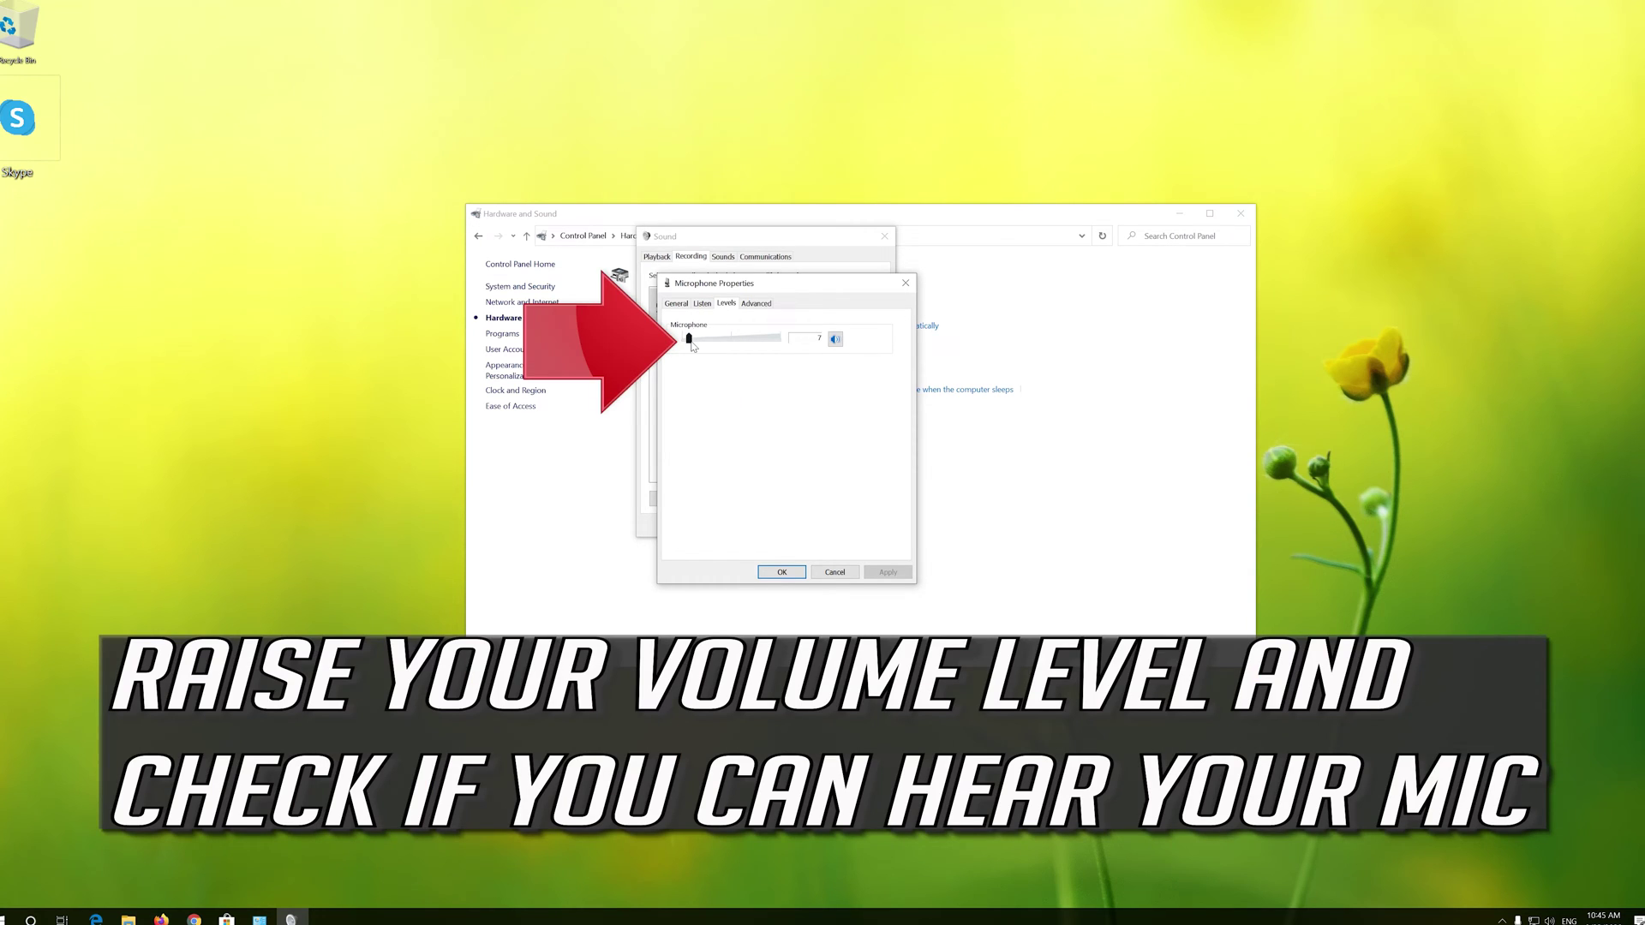
{"action": "left_click_drag", "start_coordinate": [692, 347], "coordinate": [761, 348]}
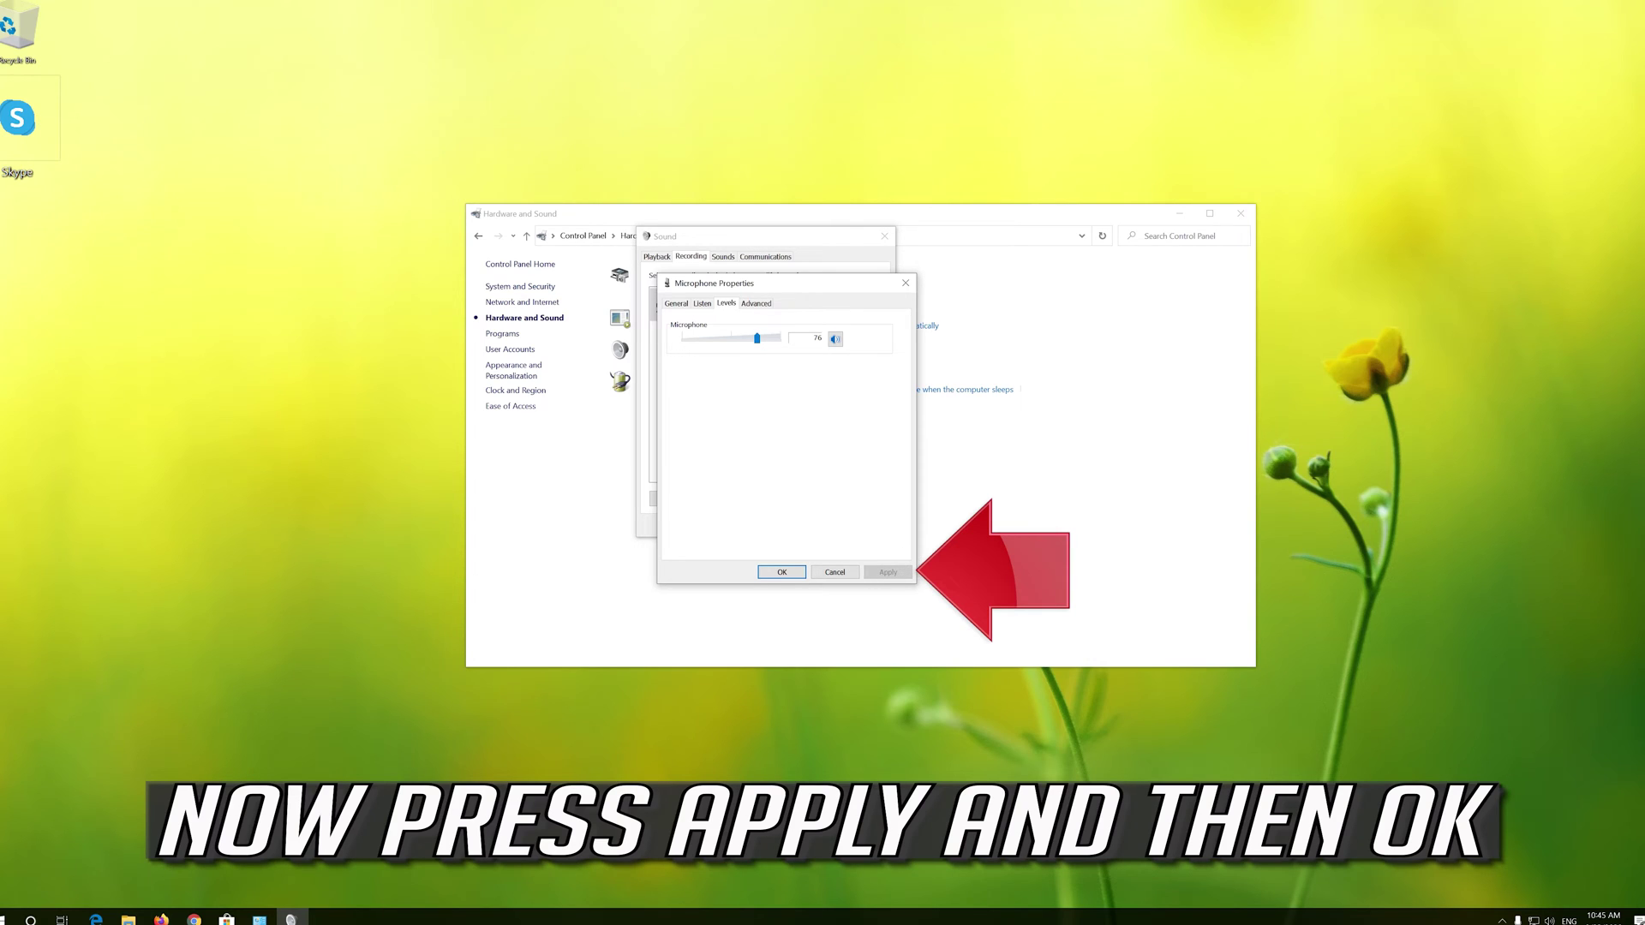
{"action": "left_click", "coordinate": [772, 573]}
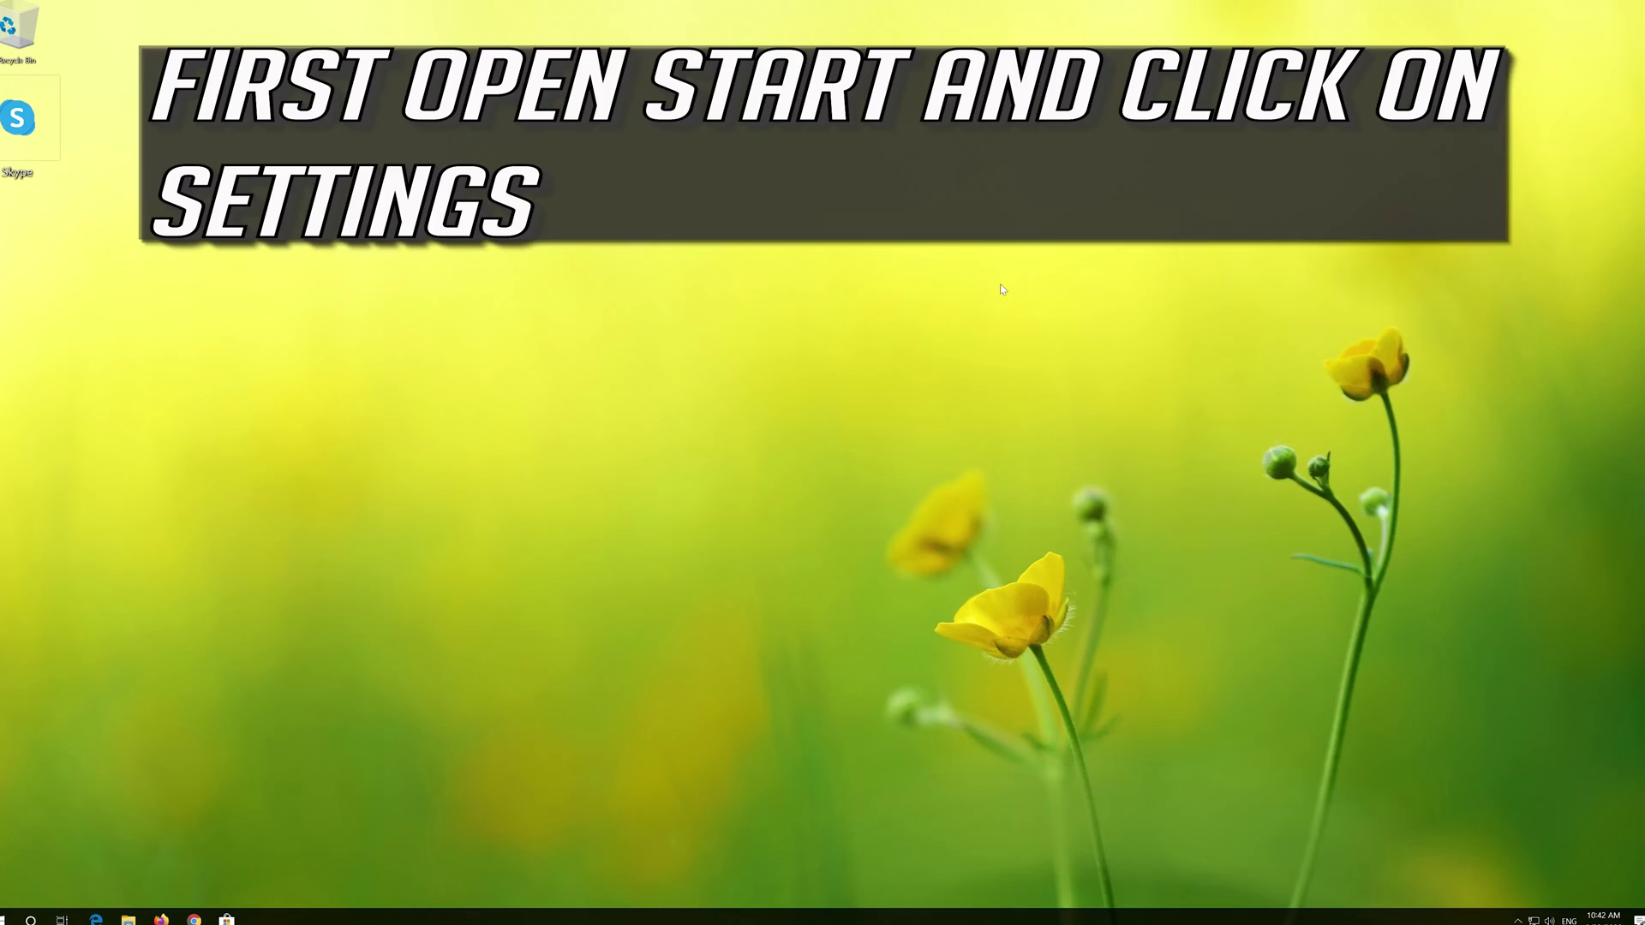
Launch Windows Settings from Start and go to the Privacy page
{"action": "key", "text": "super"}
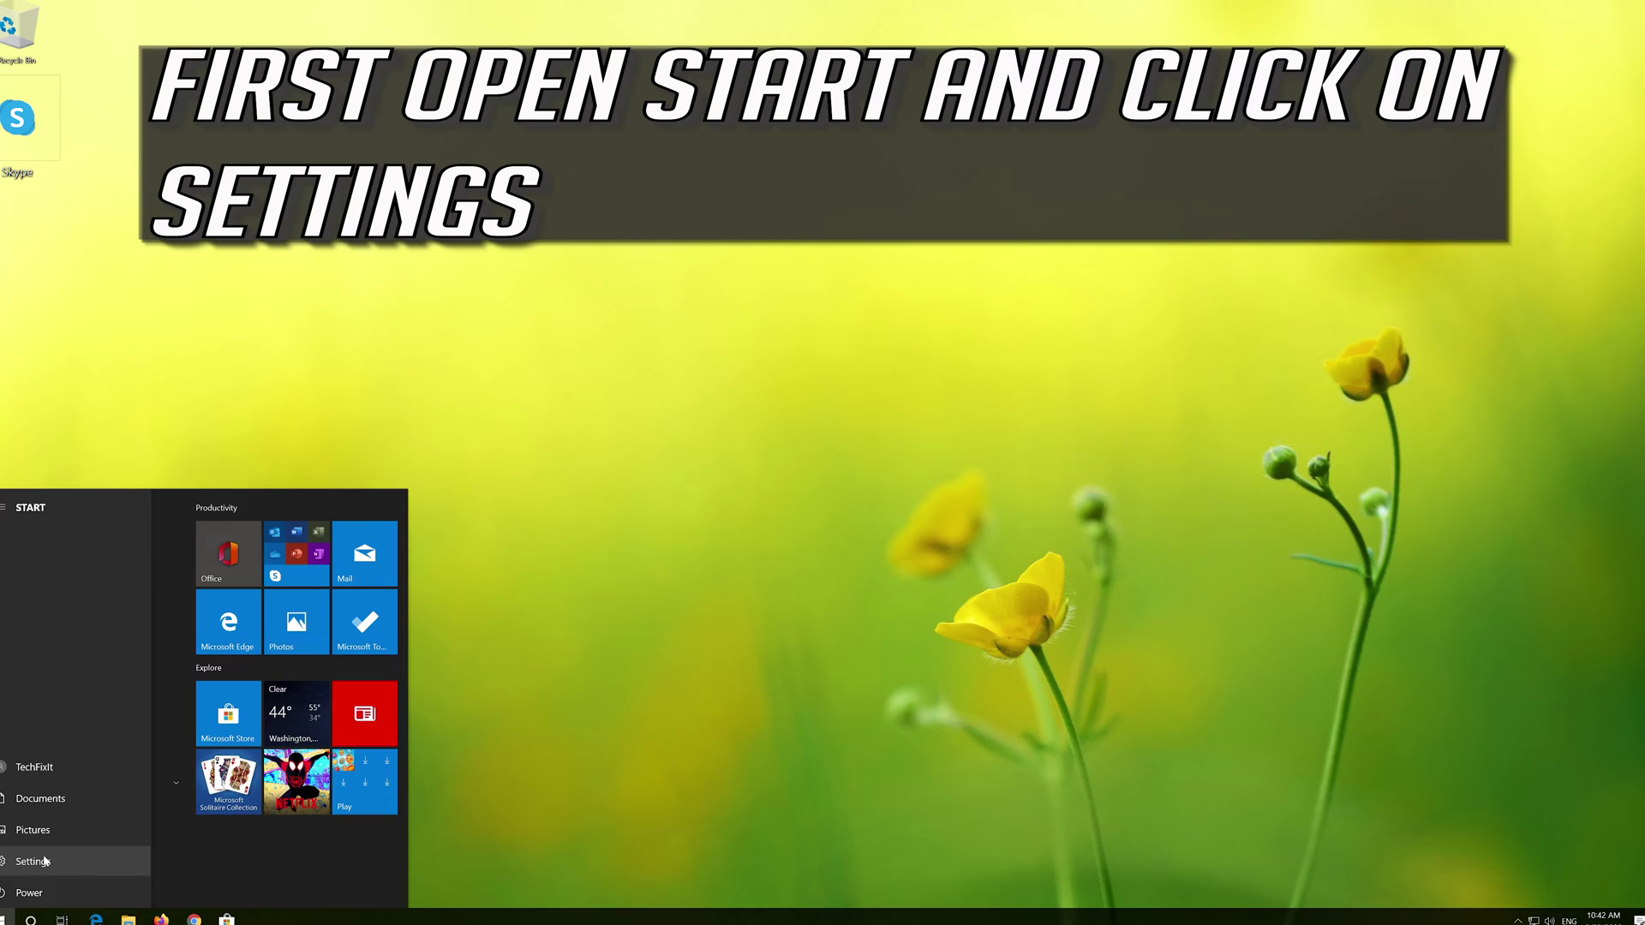
{"action": "left_click", "coordinate": [45, 863]}
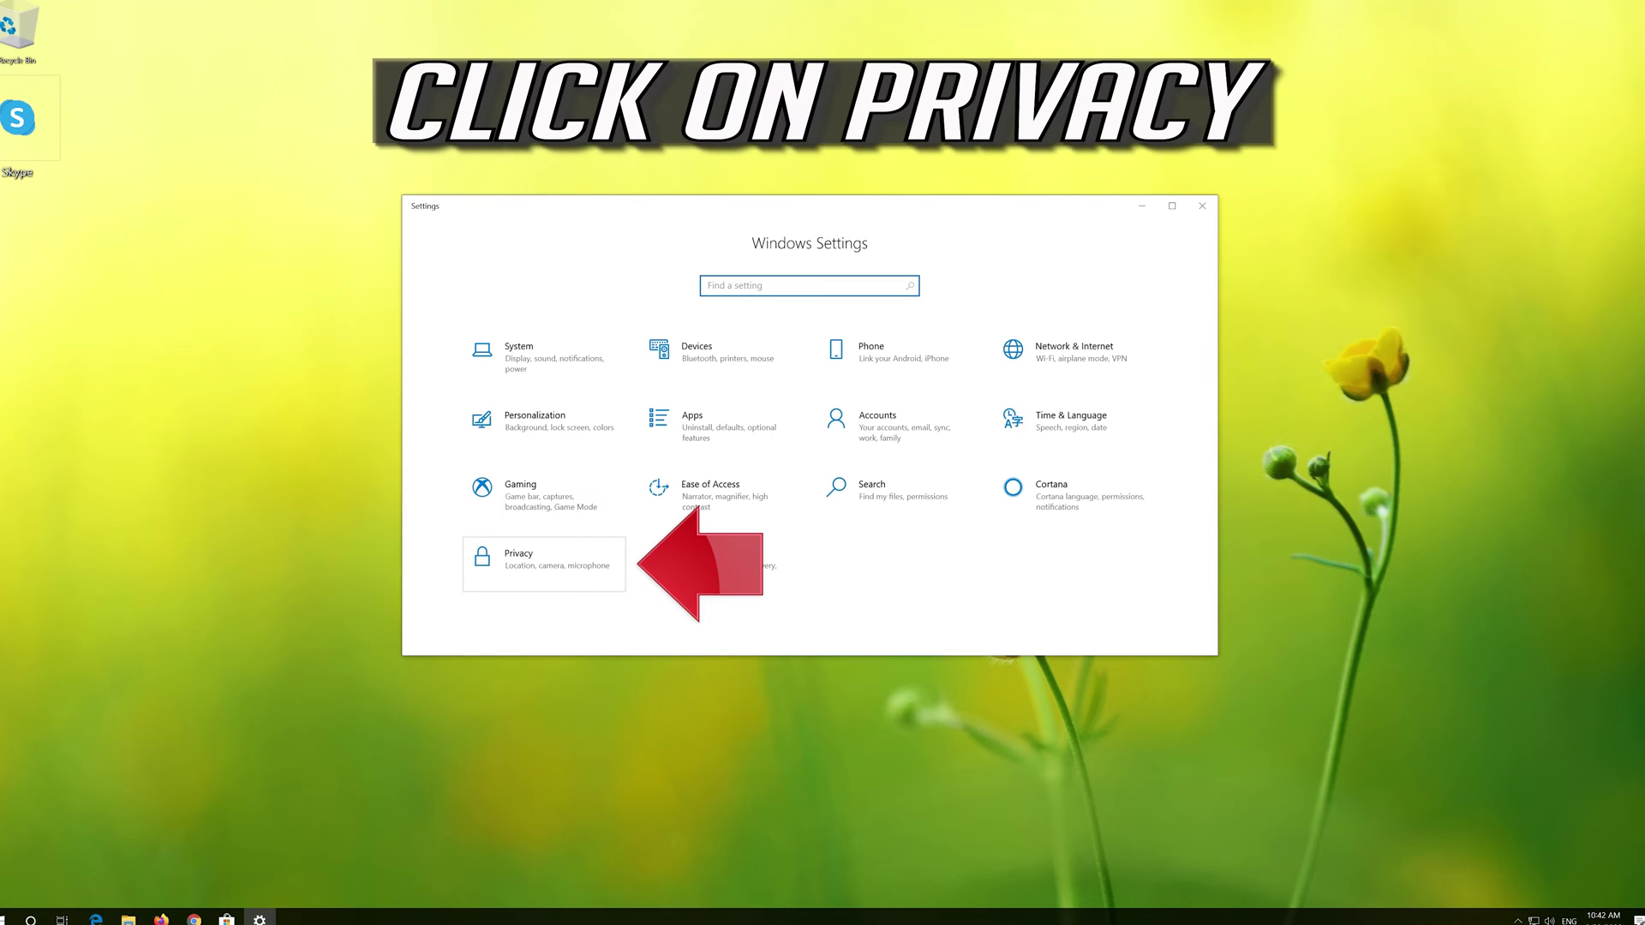
{"action": "left_click", "coordinate": [536, 566]}
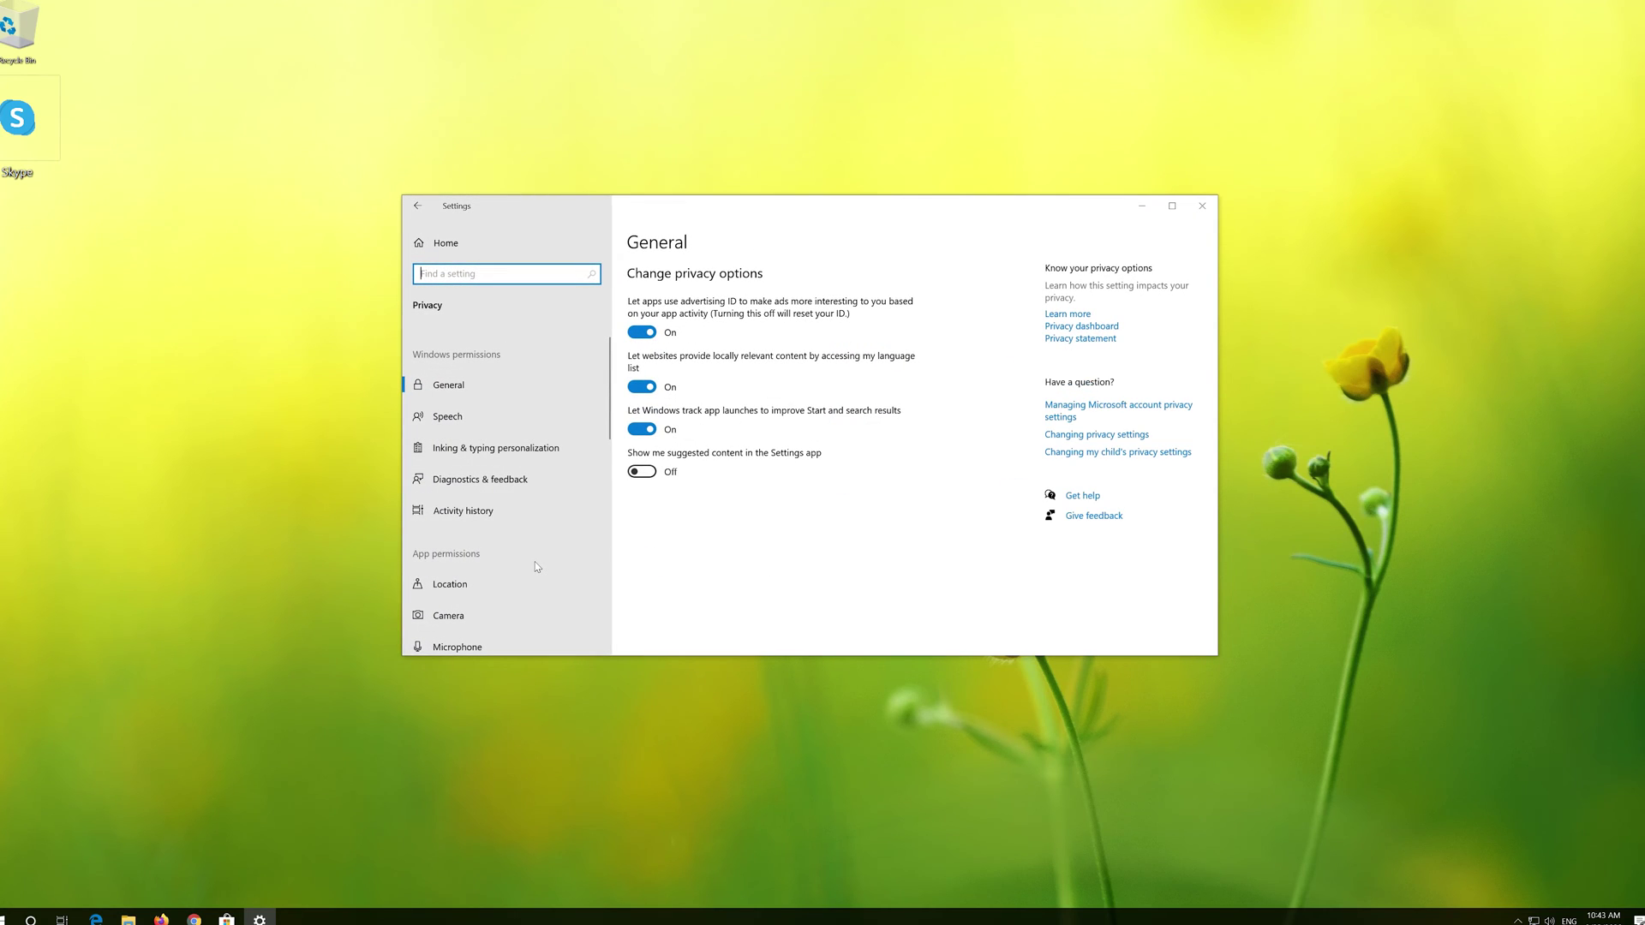
{"action": "scroll", "coordinate": [534, 563], "scroll_direction": "down", "scroll_amount": 2}
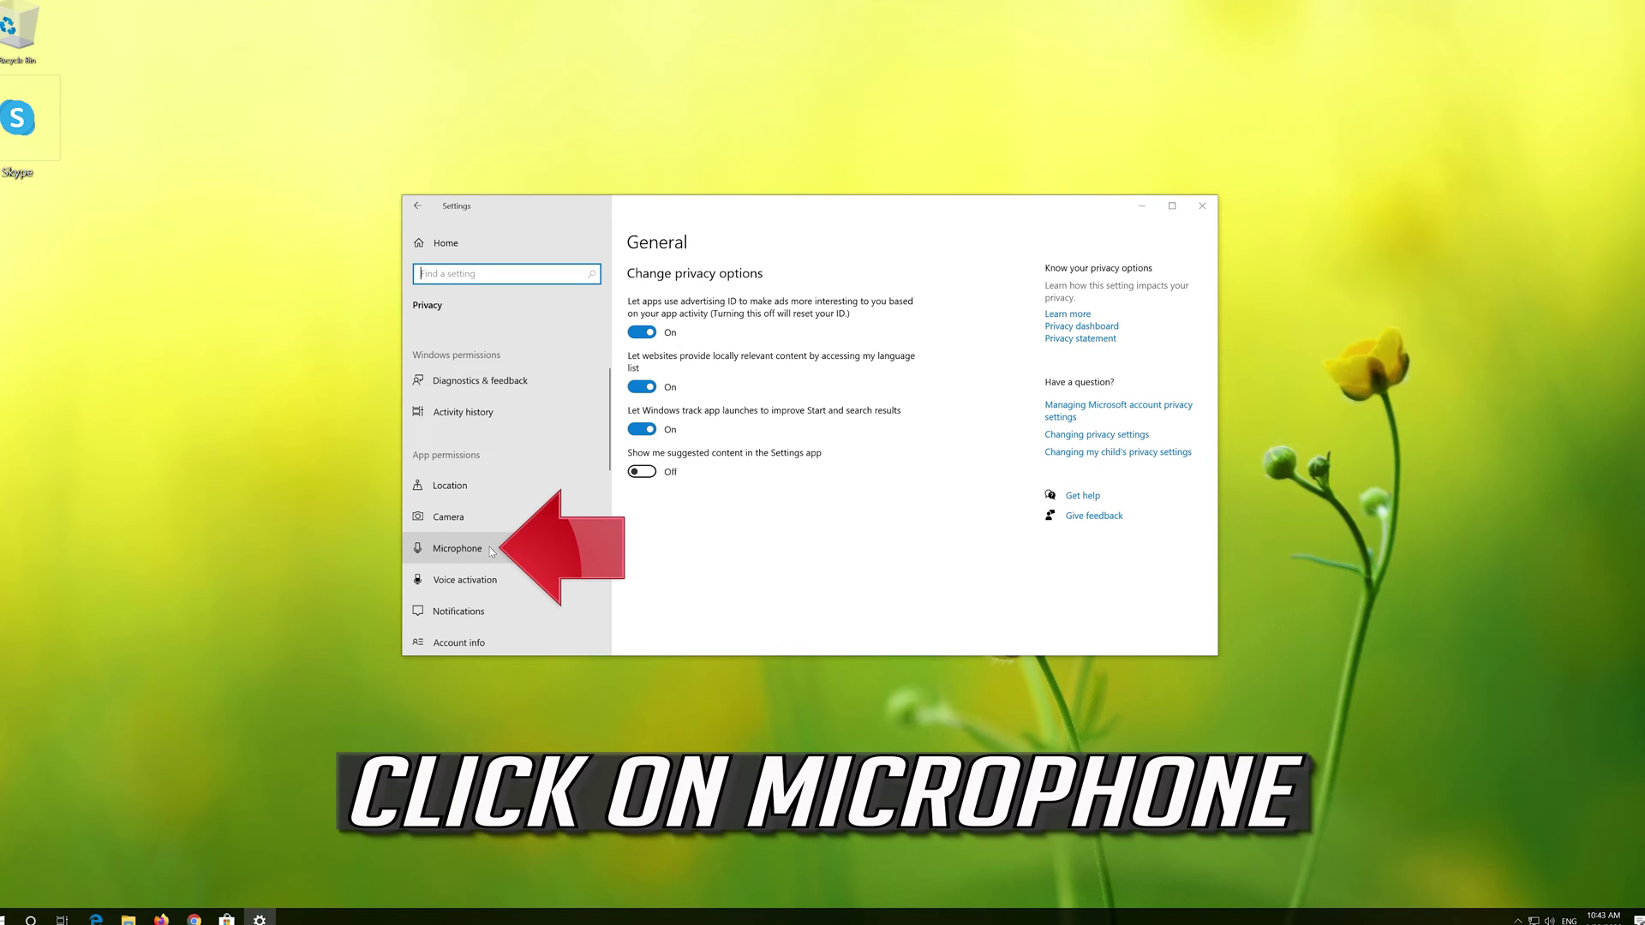
Go to the Microphone page under App permissions in Privacy settings
{"action": "left_click", "coordinate": [446, 551]}
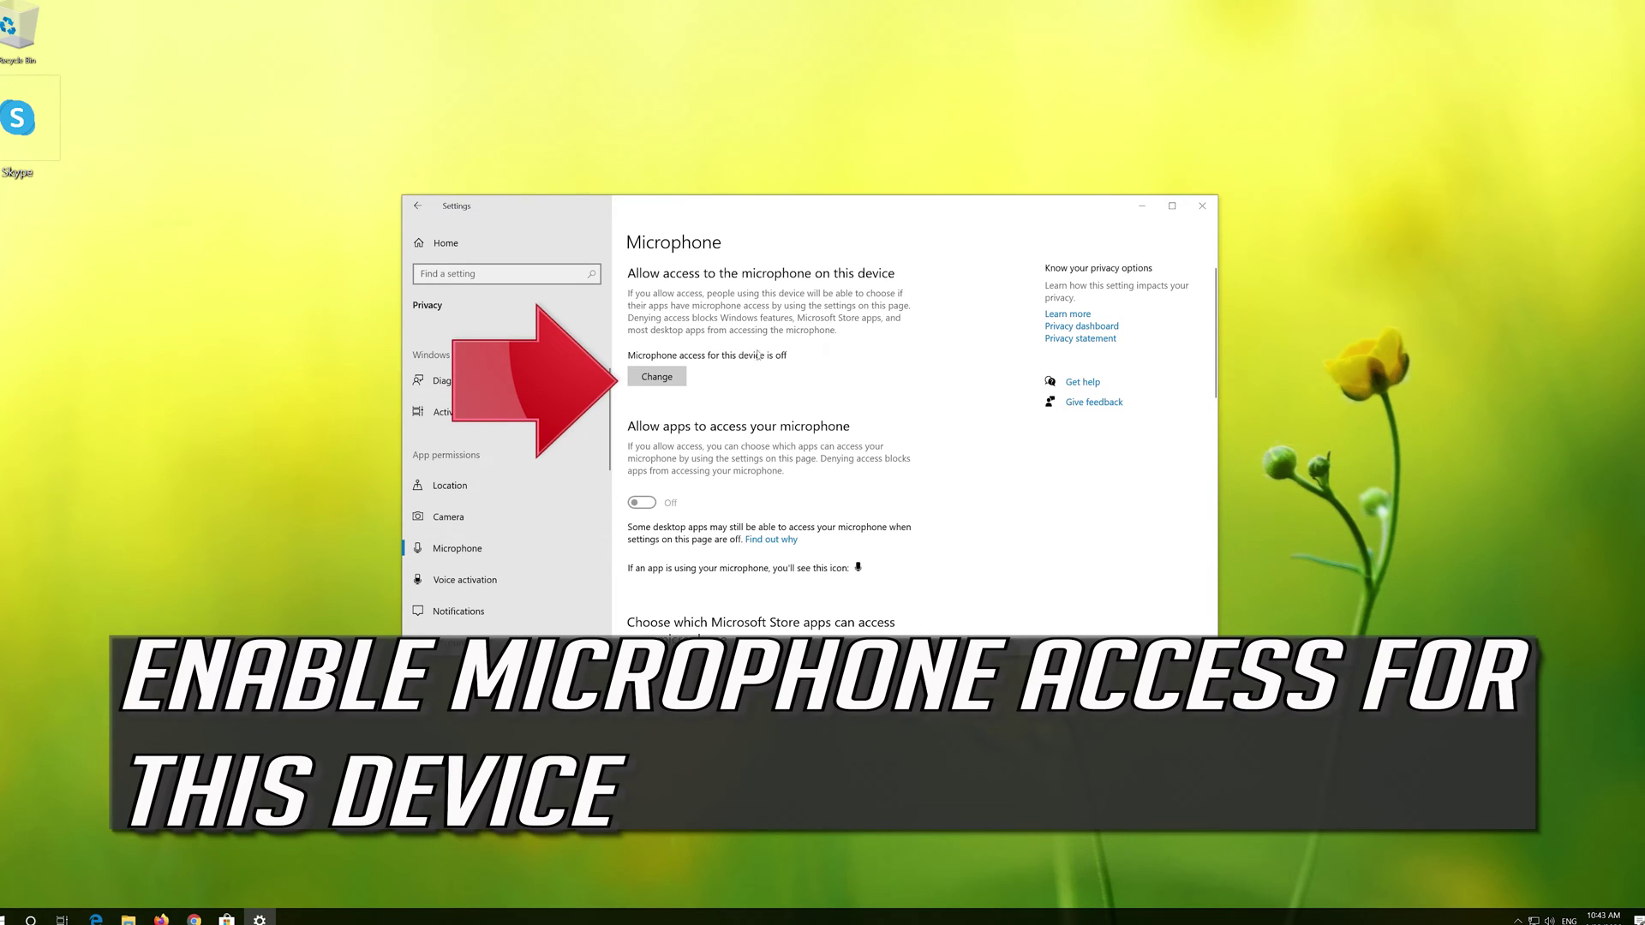
Turn on device-wide microphone access and allow apps to access the microphone
{"action": "left_click", "coordinate": [650, 384]}
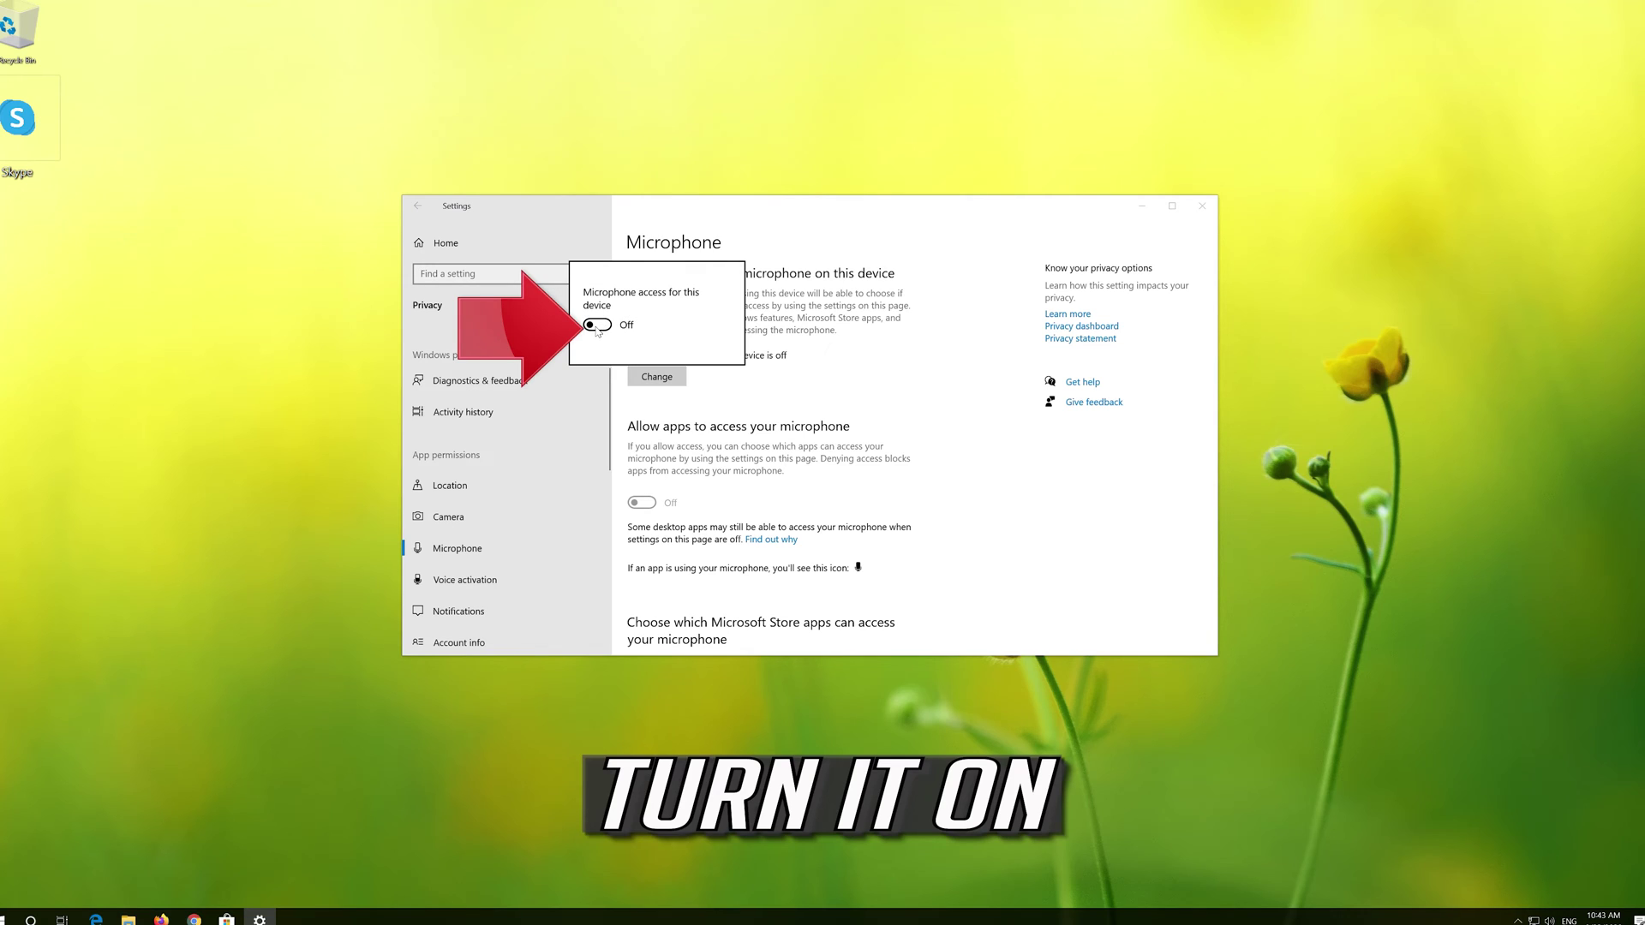
{"action": "left_click", "coordinate": [598, 327]}
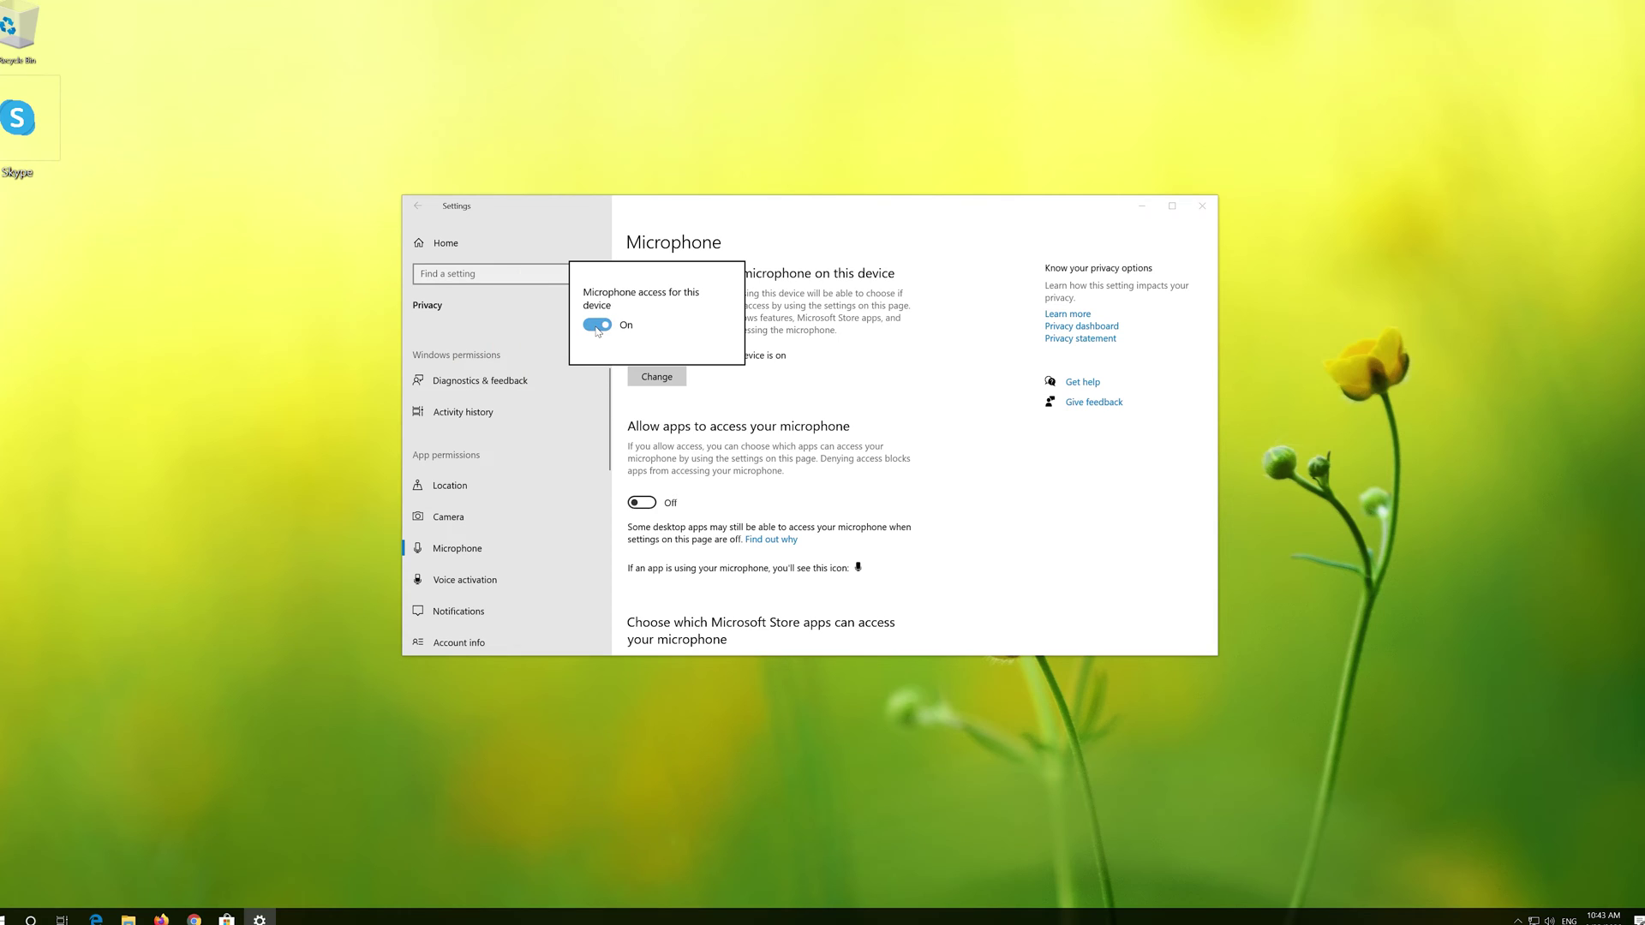
{"action": "left_click", "coordinate": [710, 426]}
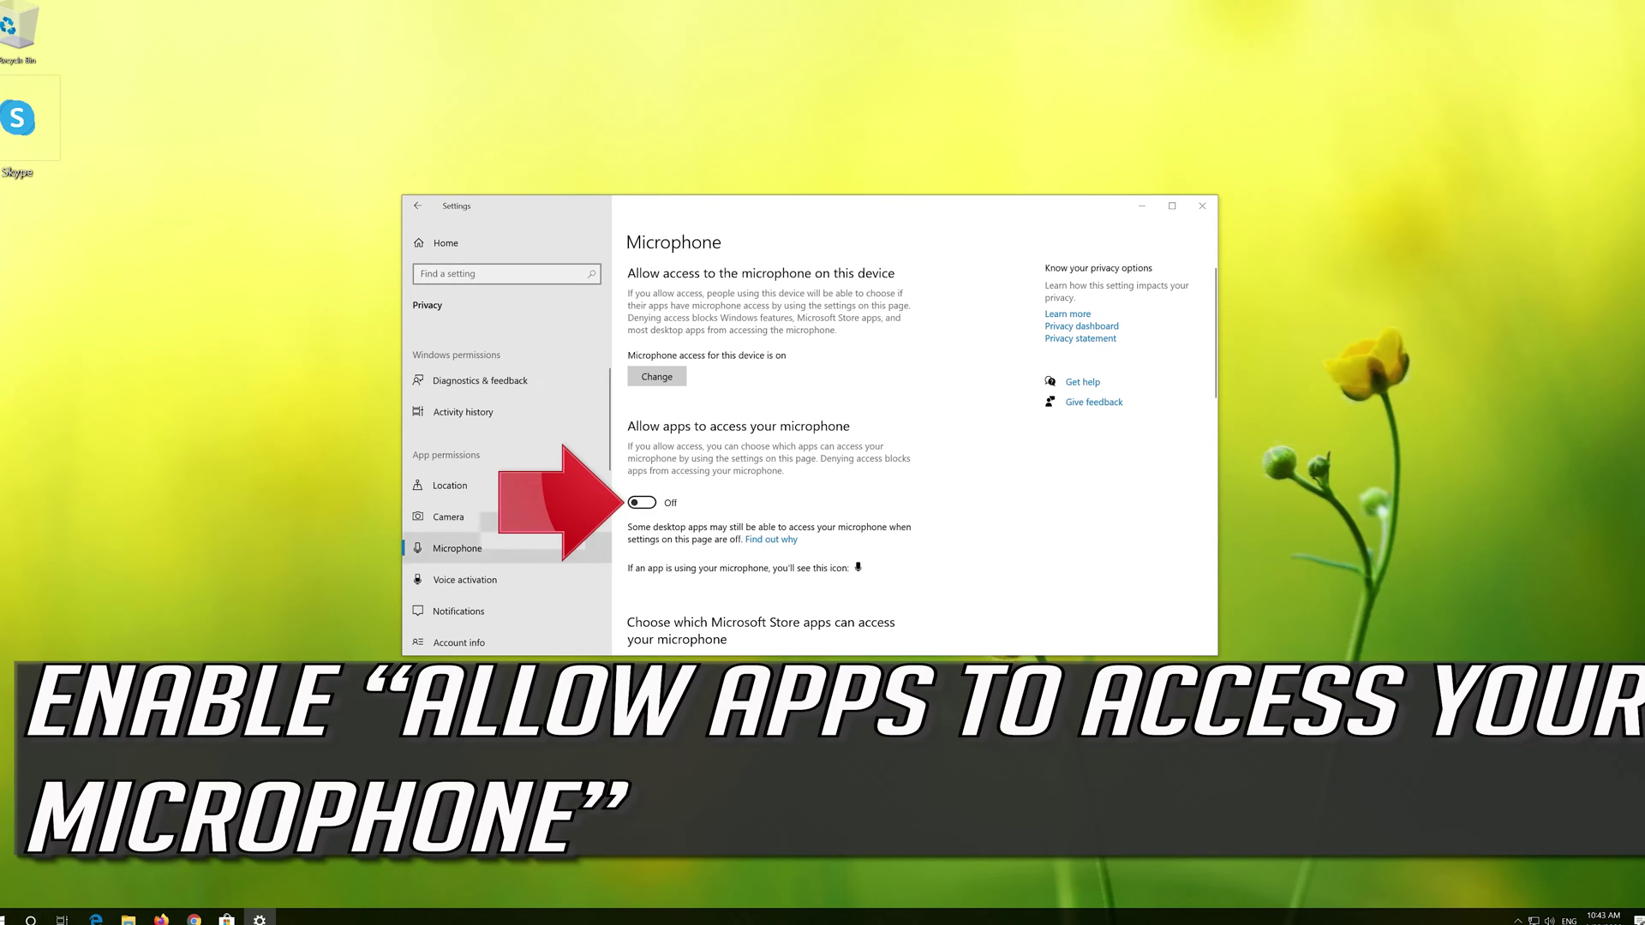
{"action": "left_click", "coordinate": [643, 502]}
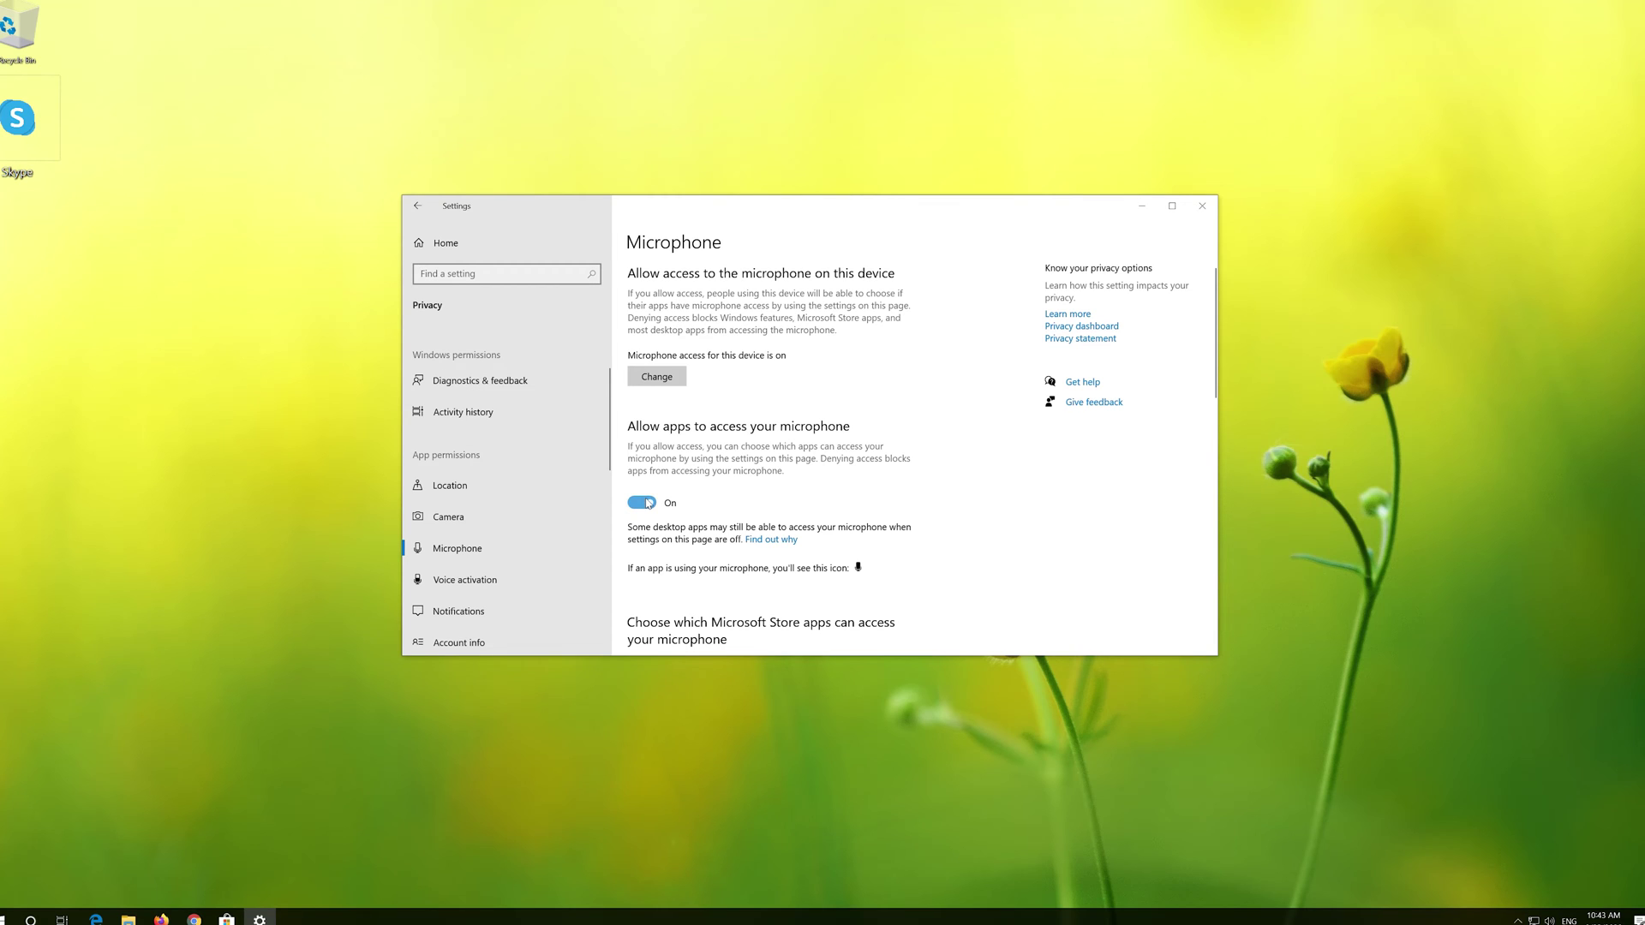
{"action": "scroll", "coordinate": [778, 460], "scroll_direction": "down", "scroll_amount": 2}
{"action": "scroll", "coordinate": [771, 451], "scroll_direction": "down", "scroll_amount": 1}
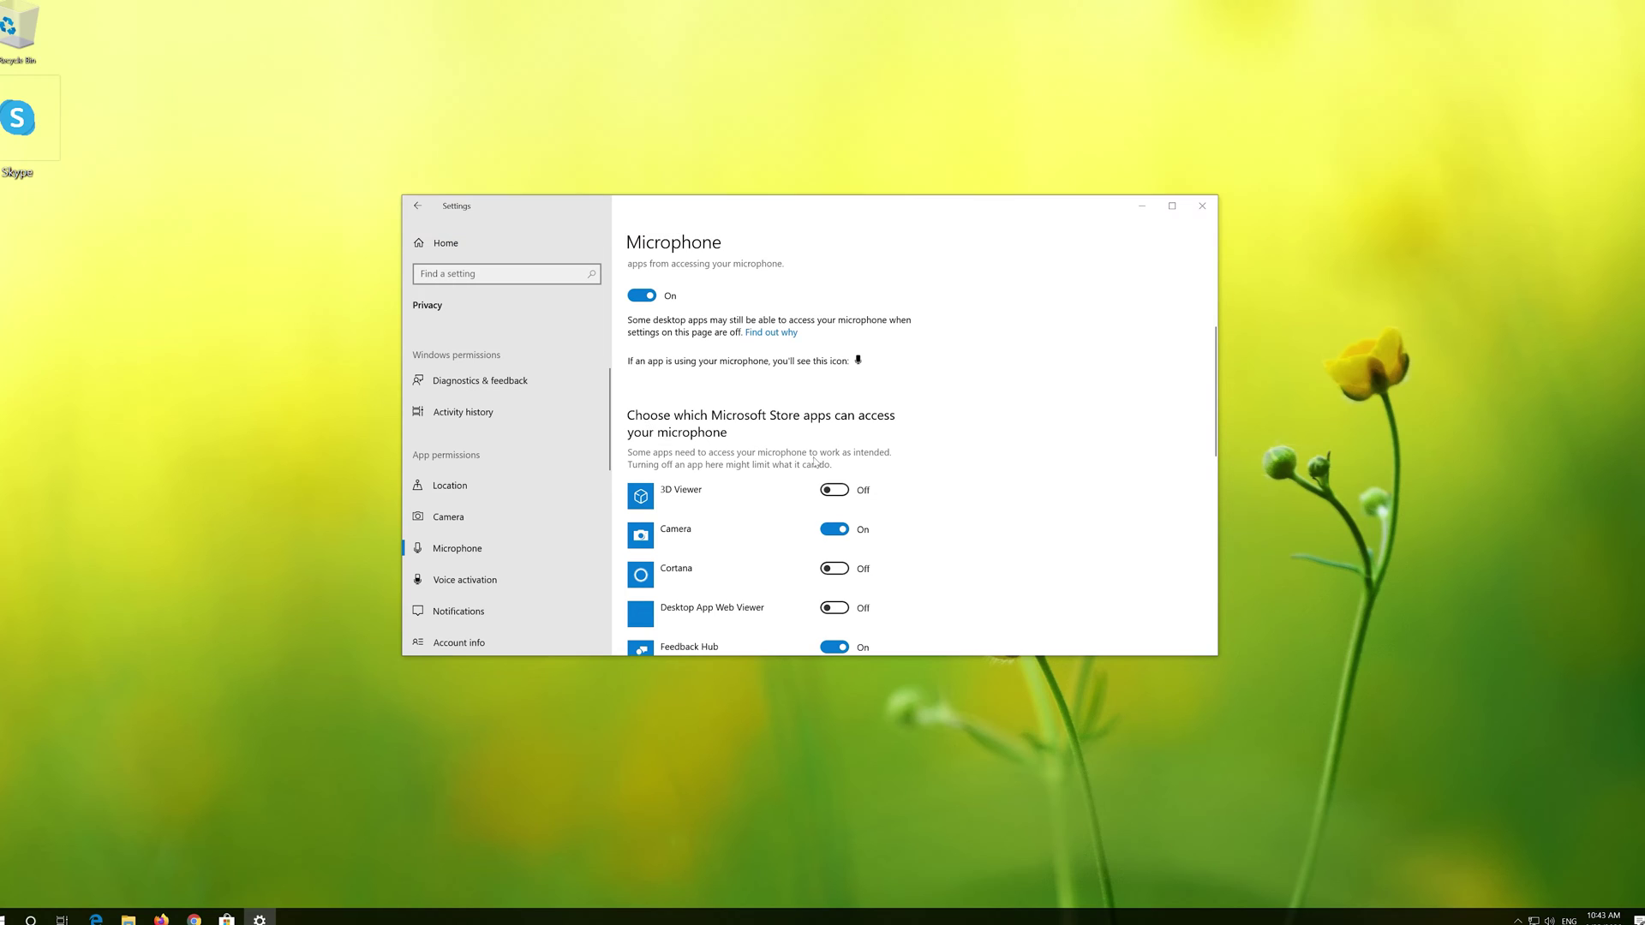
{"action": "scroll", "coordinate": [771, 457], "scroll_direction": "down", "scroll_amount": 2}
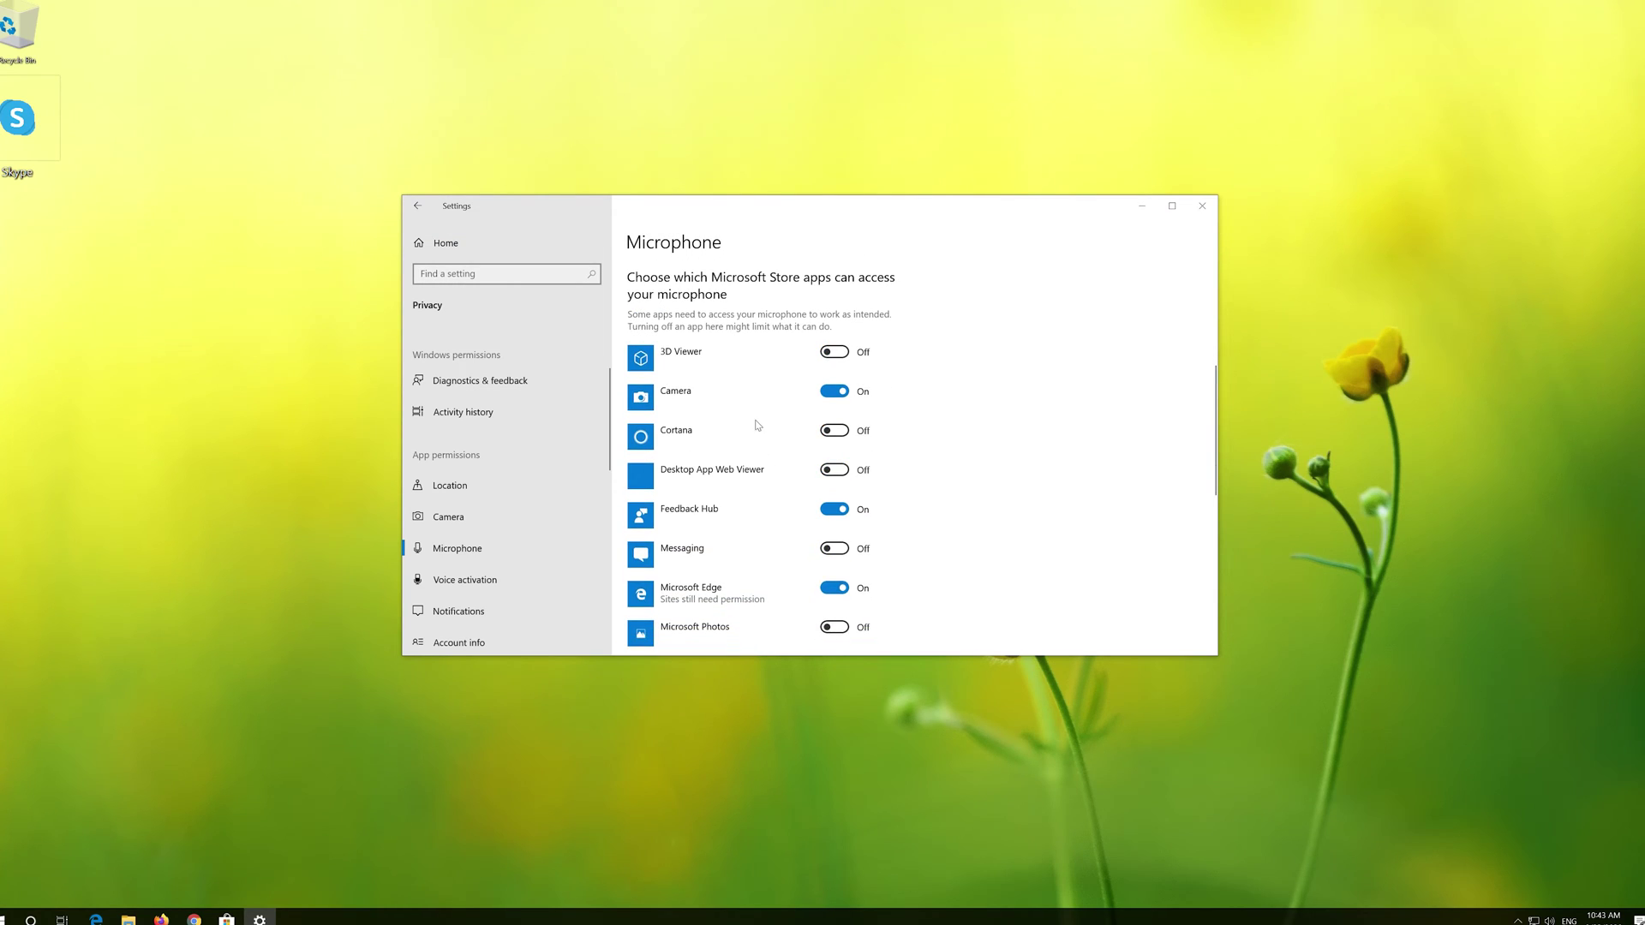
{"action": "scroll", "coordinate": [757, 424], "scroll_direction": "down", "scroll_amount": 3}
{"action": "scroll", "coordinate": [753, 419], "scroll_direction": "down", "scroll_amount": 2}
{"action": "scroll", "coordinate": [753, 414], "scroll_direction": "down", "scroll_amount": 1}
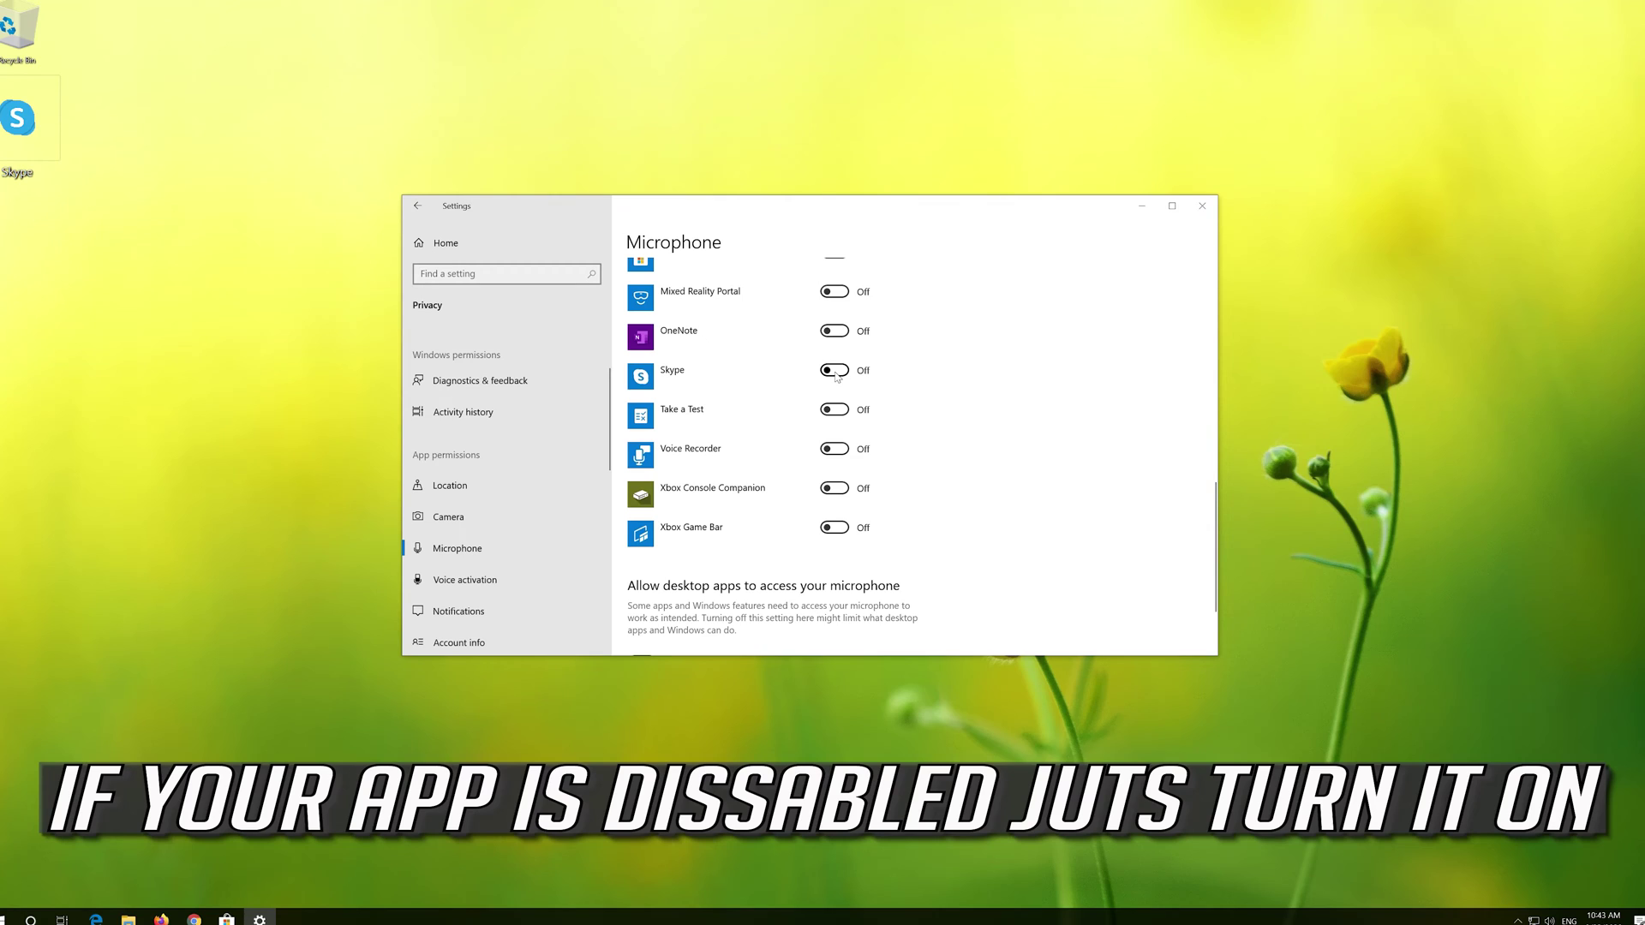
Allow Skype, Voice Recorder and desktop apps to use the microphone
{"action": "left_click", "coordinate": [835, 372]}
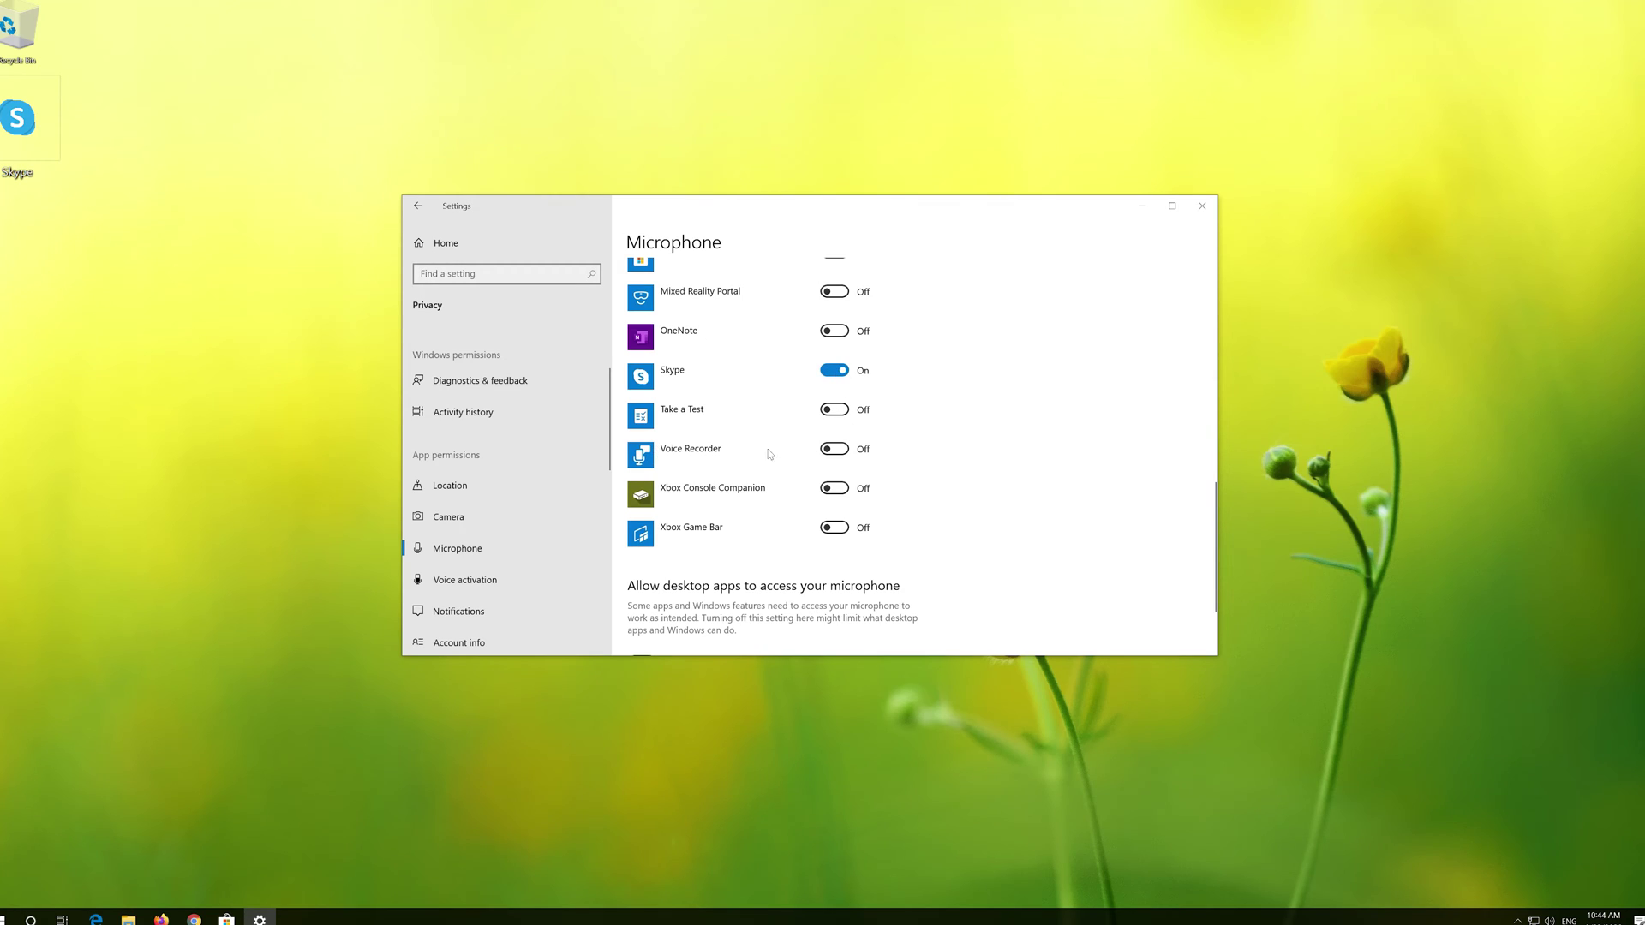
{"action": "left_click", "coordinate": [846, 453]}
{"action": "scroll", "coordinate": [897, 449], "scroll_direction": "down", "scroll_amount": 2}
{"action": "scroll", "coordinate": [903, 550], "scroll_direction": "up", "scroll_amount": 1}
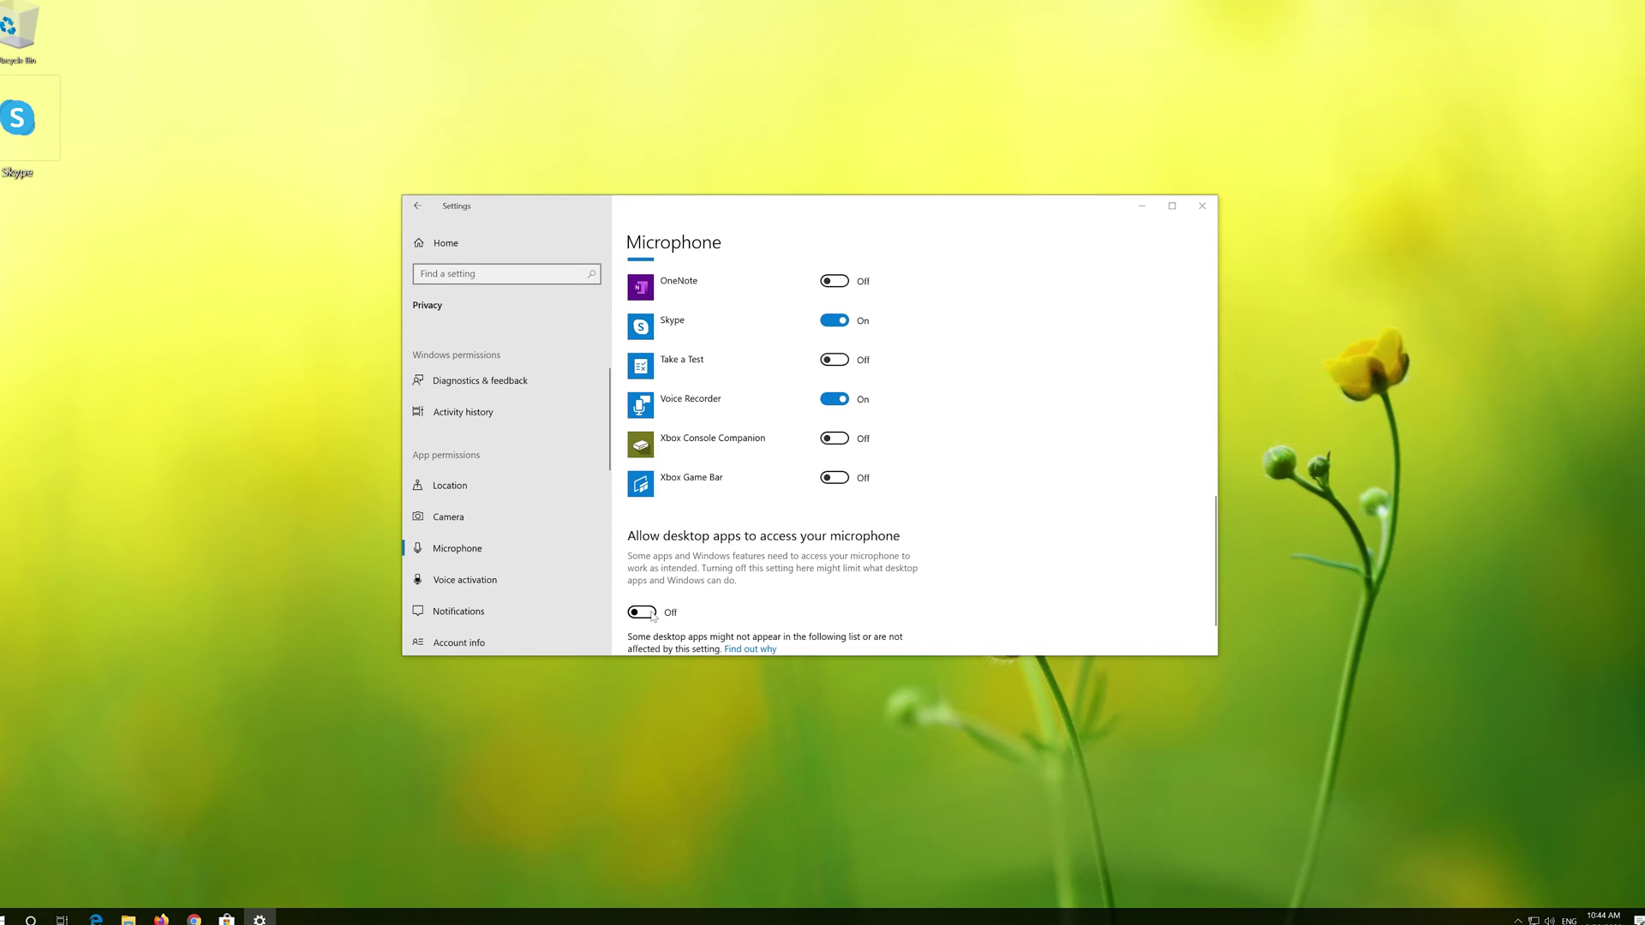
{"action": "left_click", "coordinate": [654, 618]}
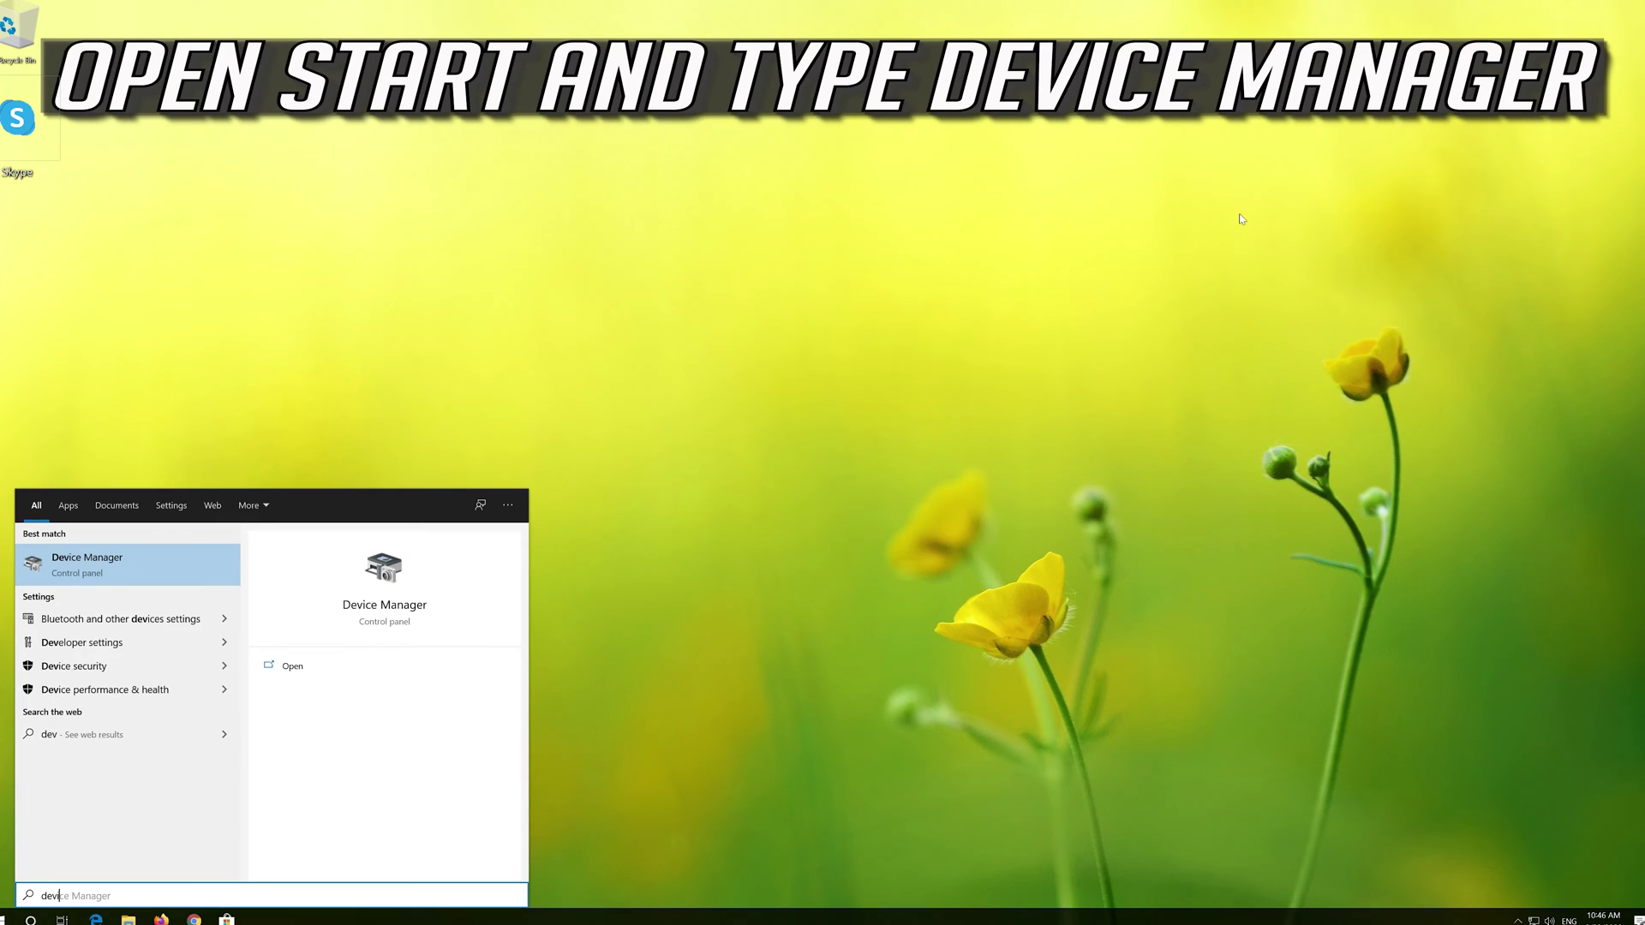
{"action": "type", "text": "ce manager"}
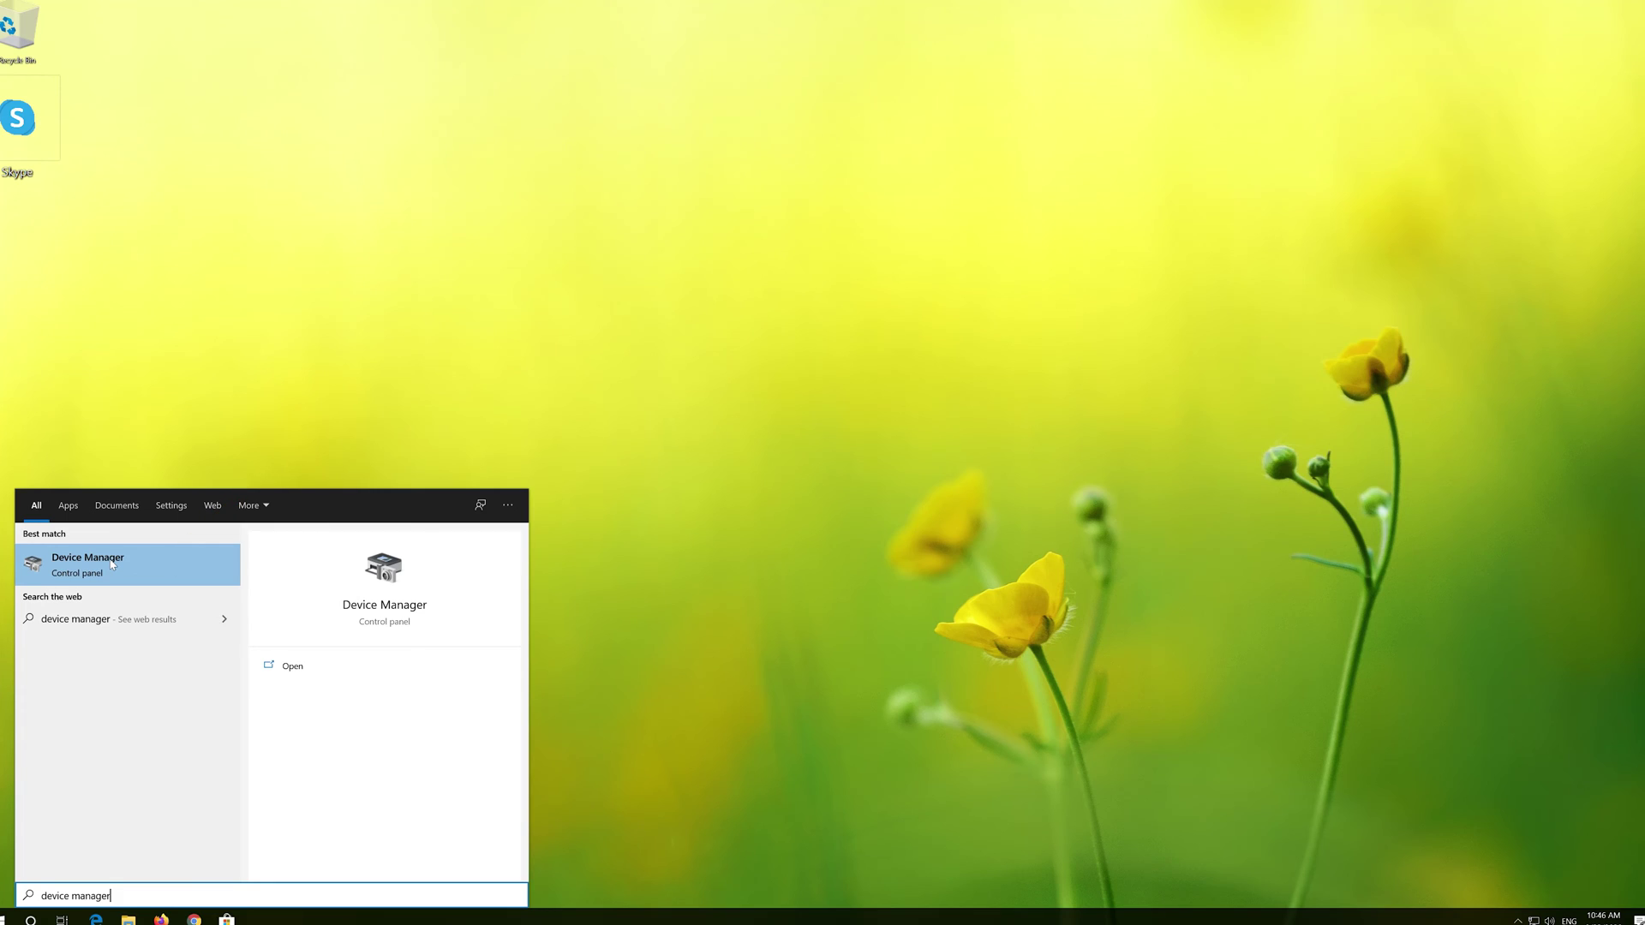
Launch Device Manager from the Start search result
{"action": "left_click", "coordinate": [112, 563]}
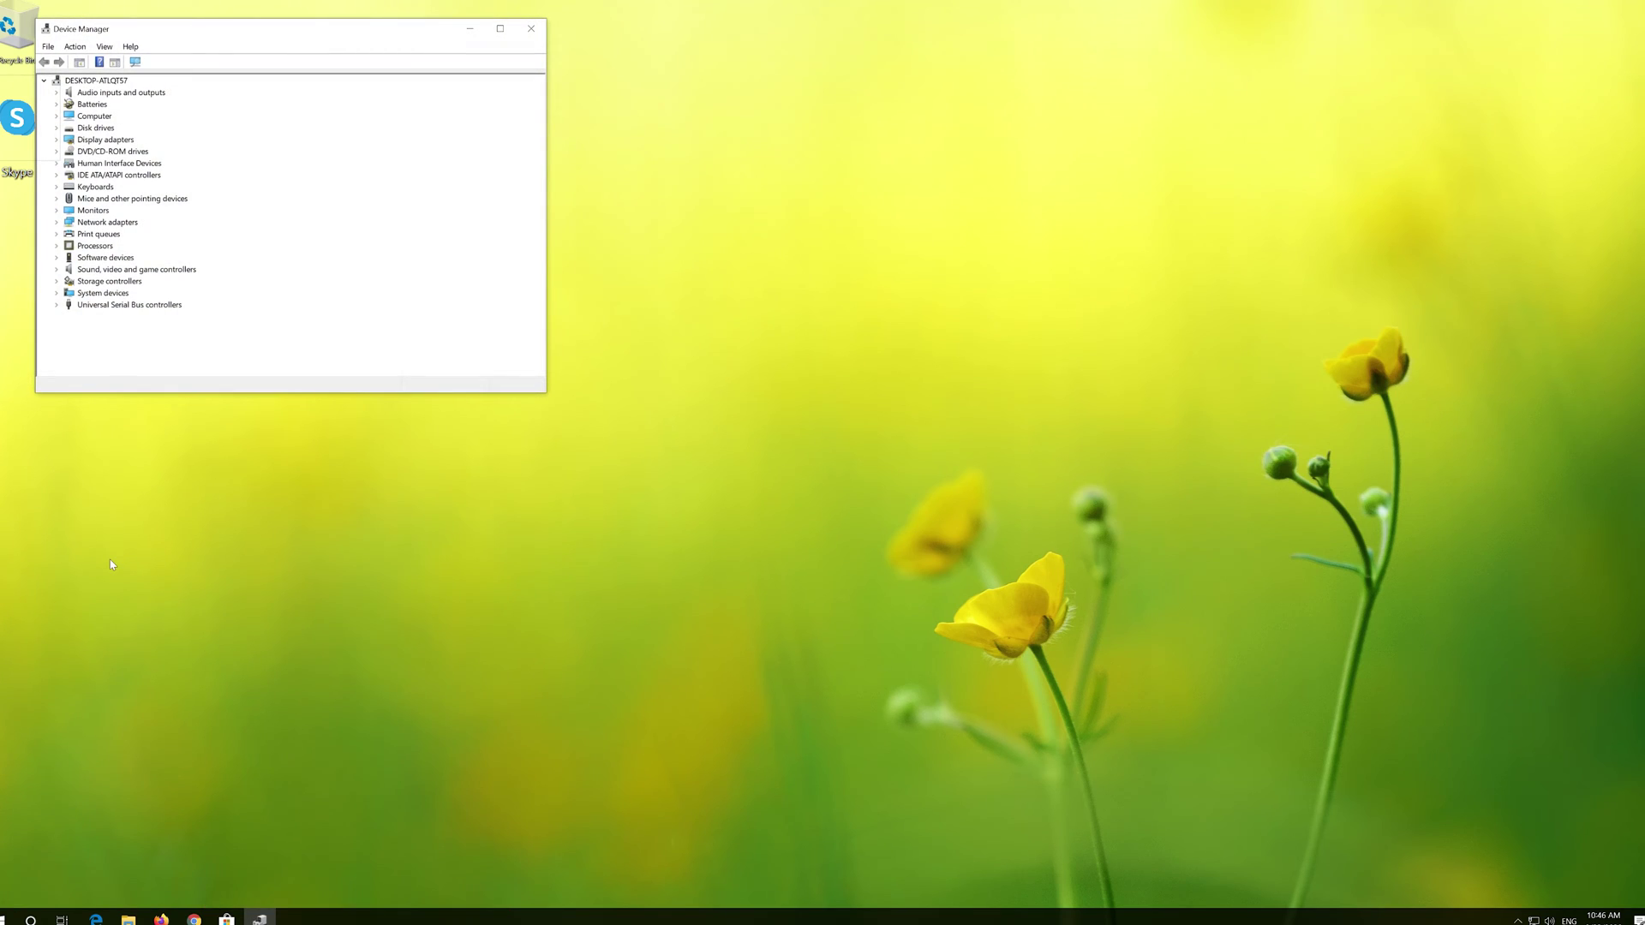
Expand Audio inputs and outputs and show the Microphone's Properties on the Driver page
{"action": "mouse_move", "coordinate": [273, 37]}
{"action": "left_mouse_down"}
{"action": "mouse_move", "coordinate": [462, 128]}
{"action": "mouse_move", "coordinate": [775, 242]}
{"action": "left_mouse_up"}
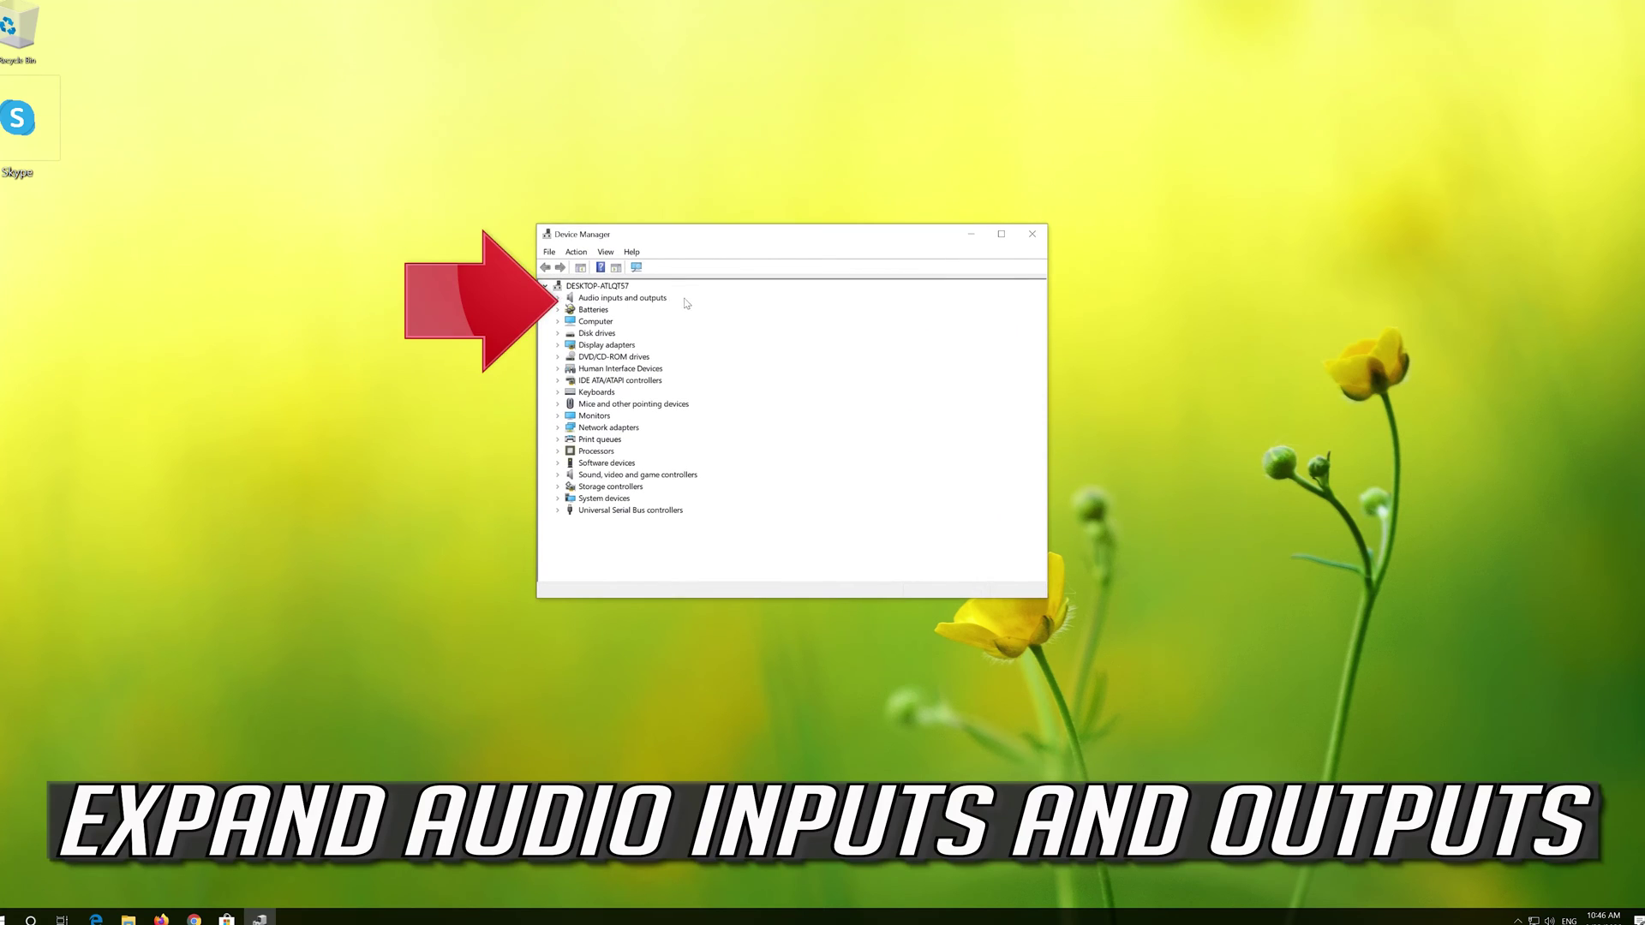
{"action": "left_click", "coordinate": [558, 298]}
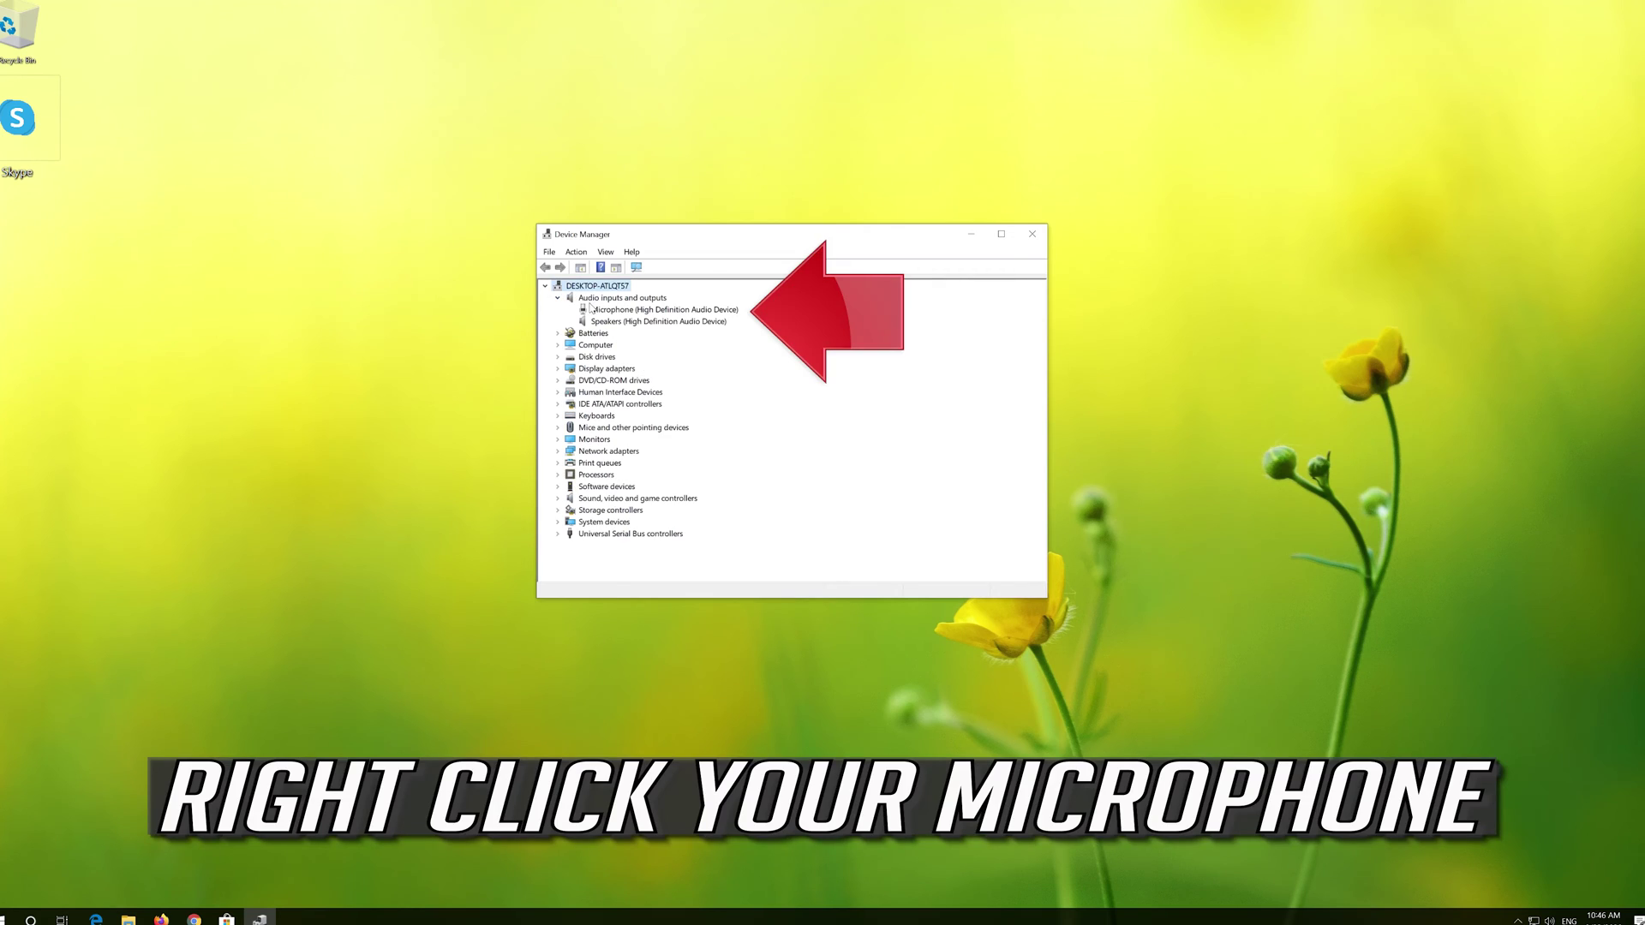
{"action": "left_click", "coordinate": [591, 309]}
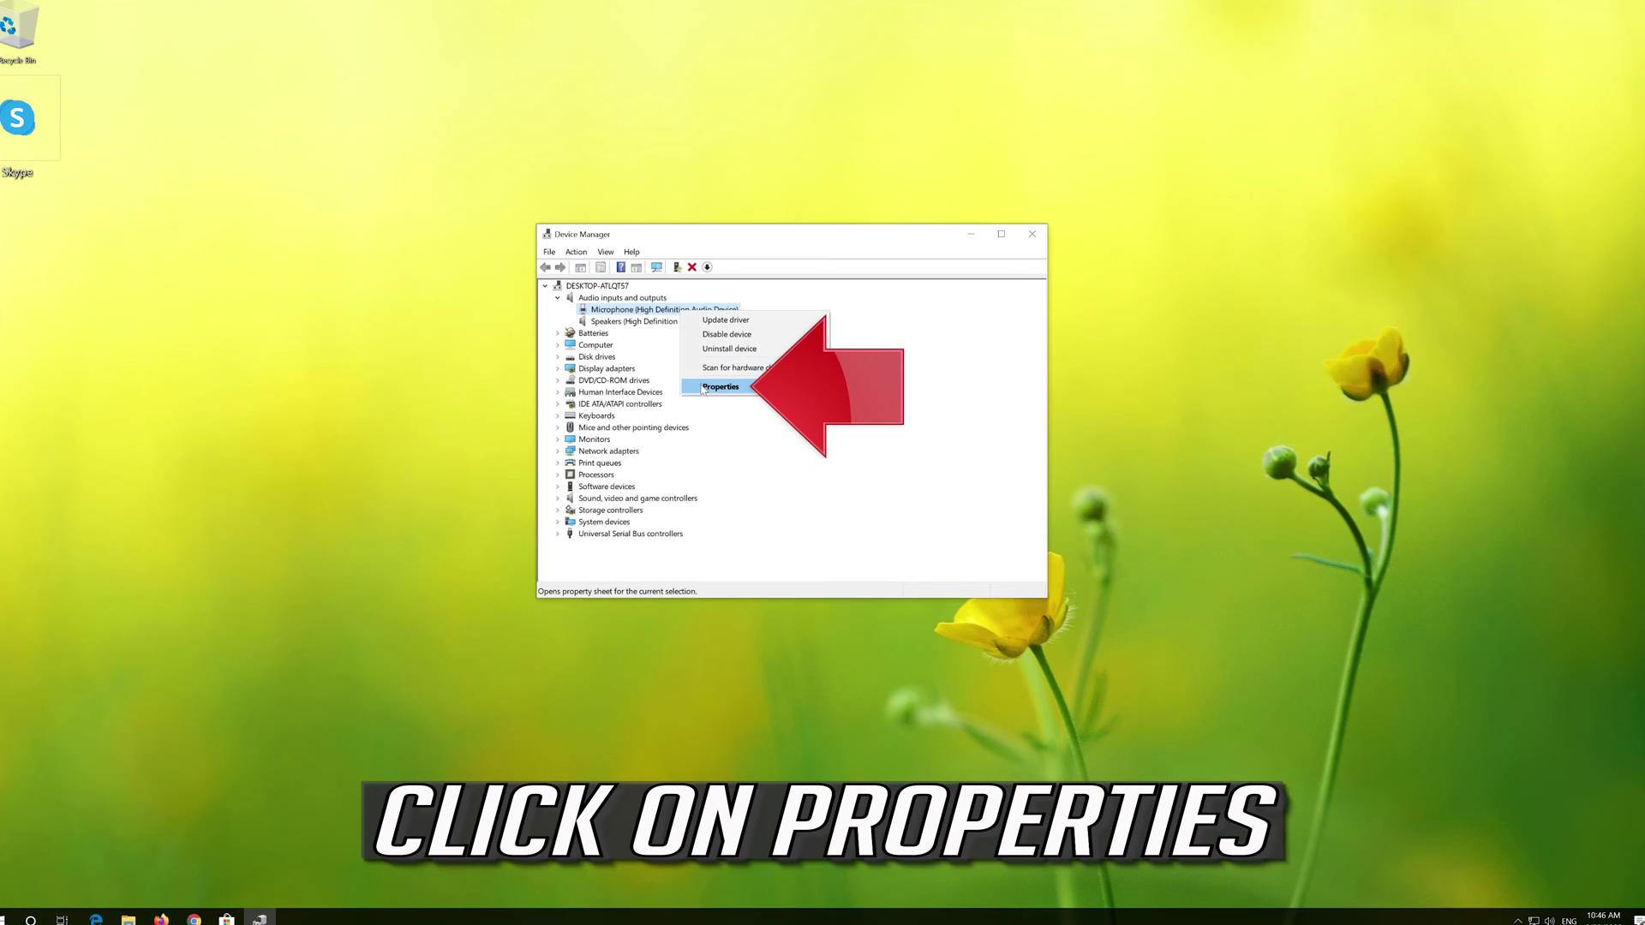
{"action": "left_click", "coordinate": [766, 389]}
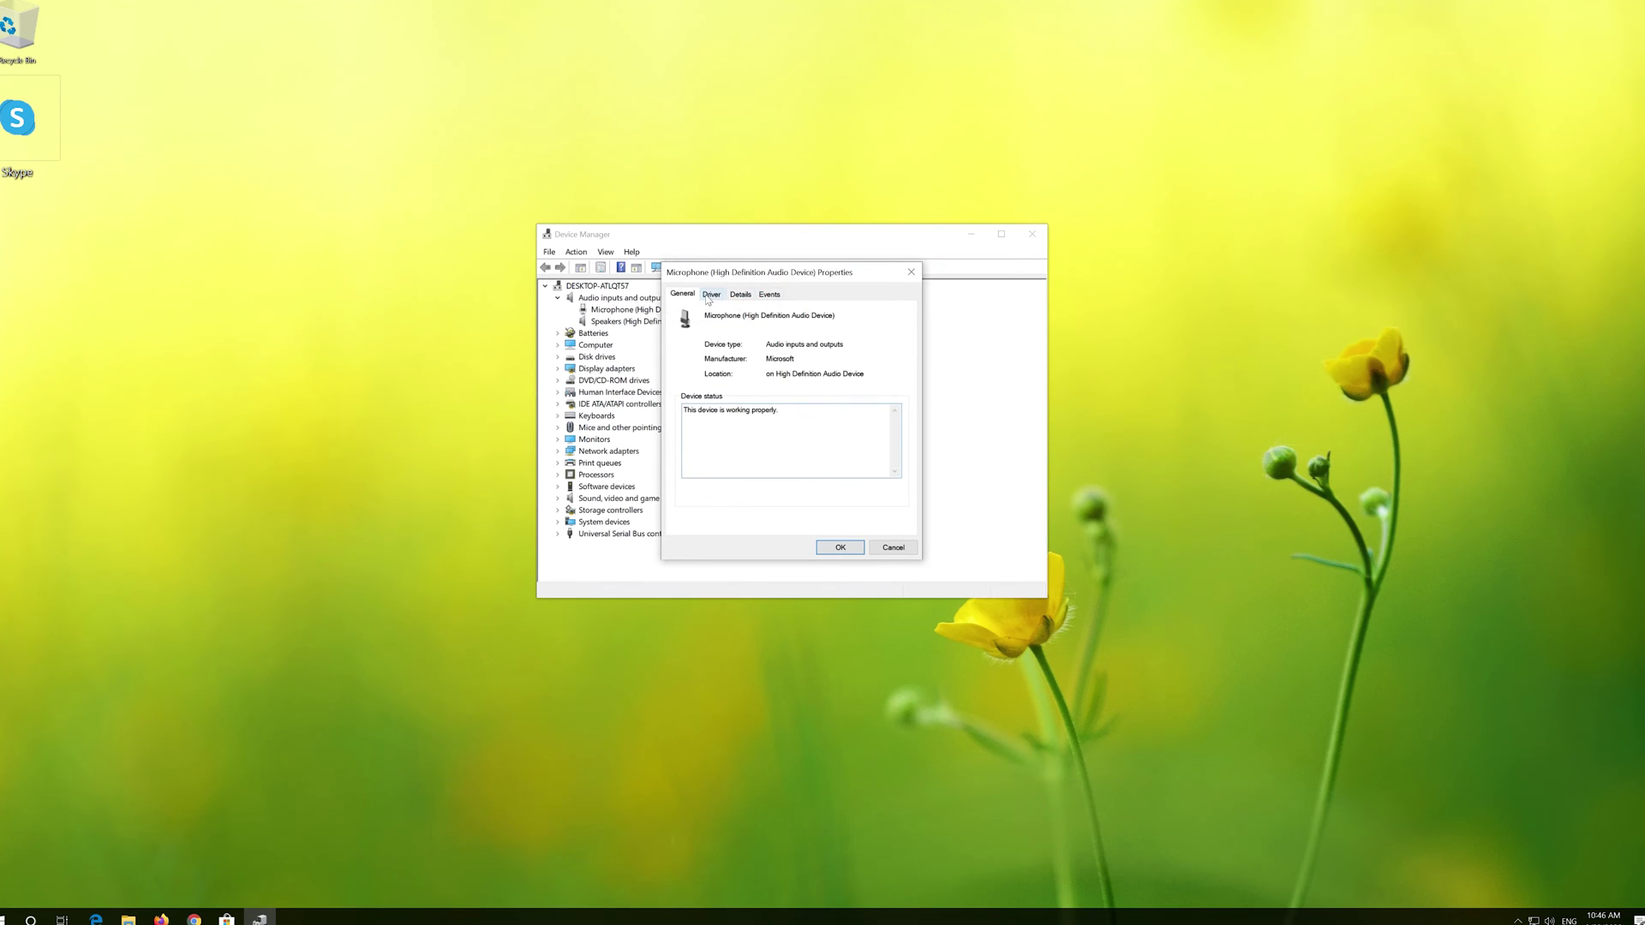
{"action": "left_click", "coordinate": [710, 295]}
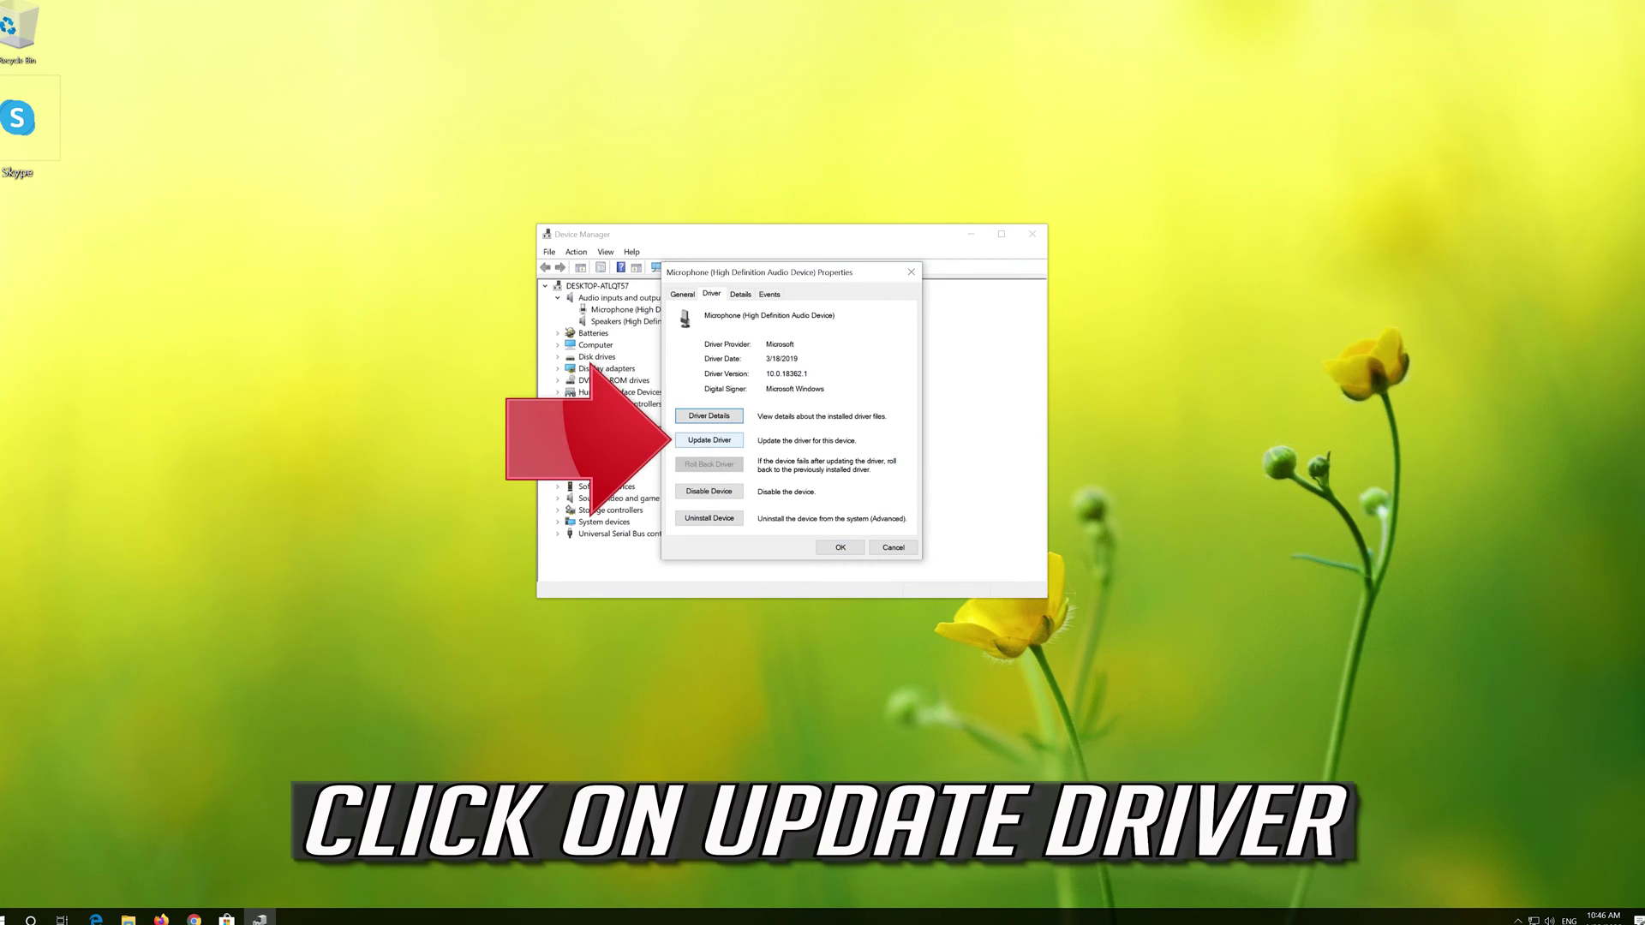
Update the Microphone driver, searching automatically online for a newer version
{"action": "left_click", "coordinate": [706, 442]}
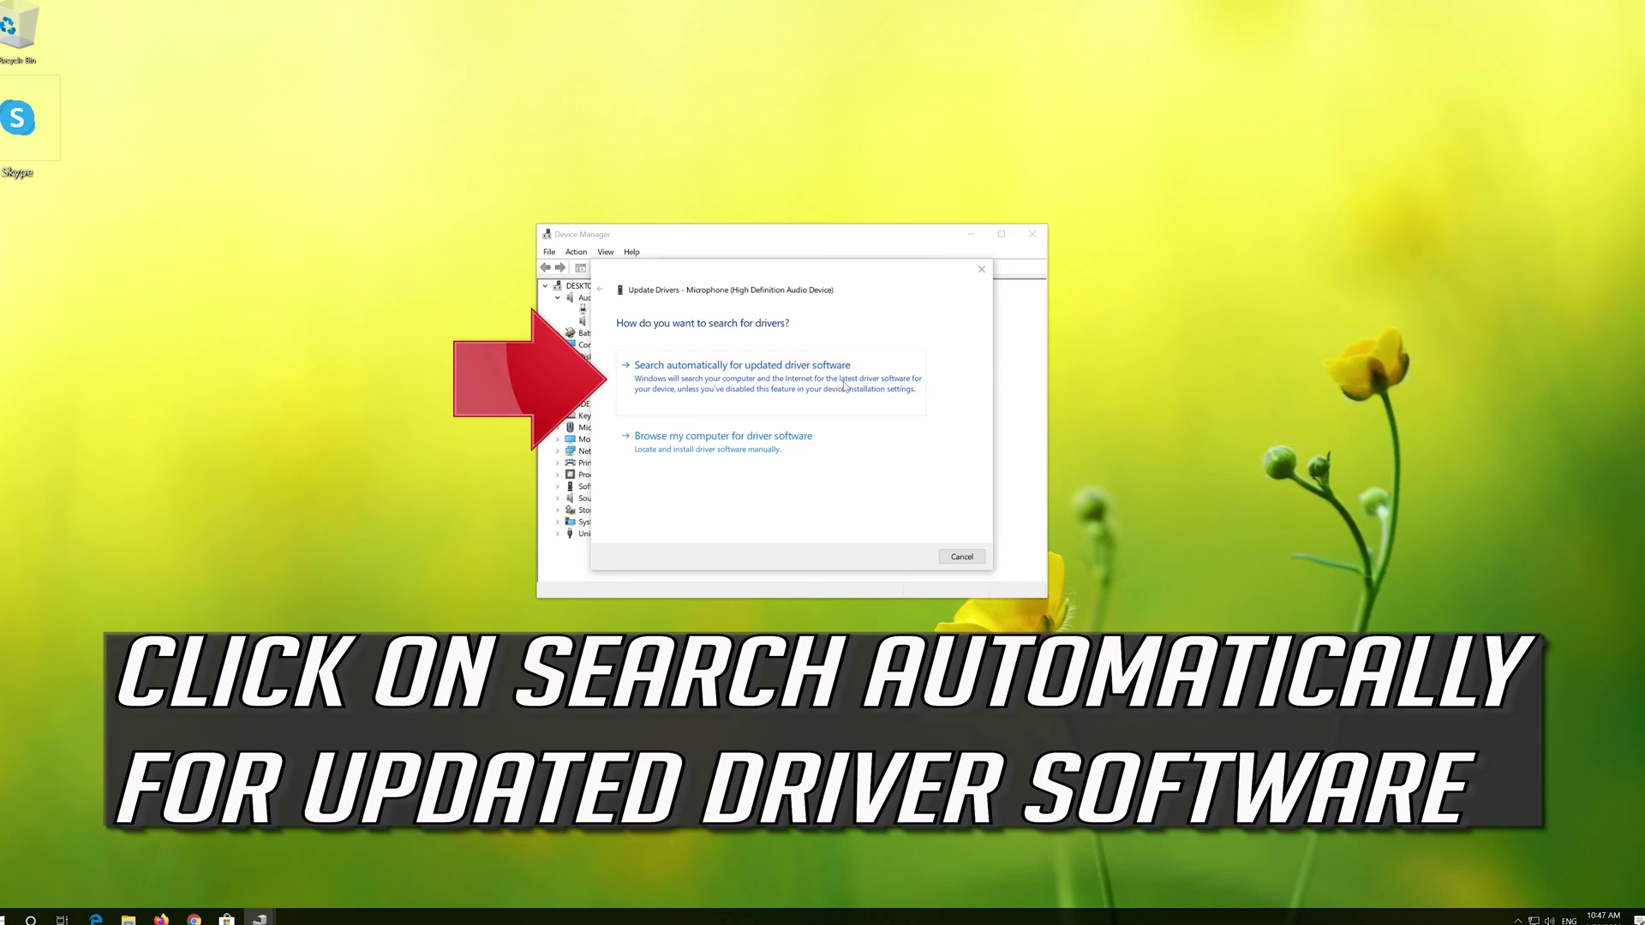
{"action": "left_click", "coordinate": [673, 382]}
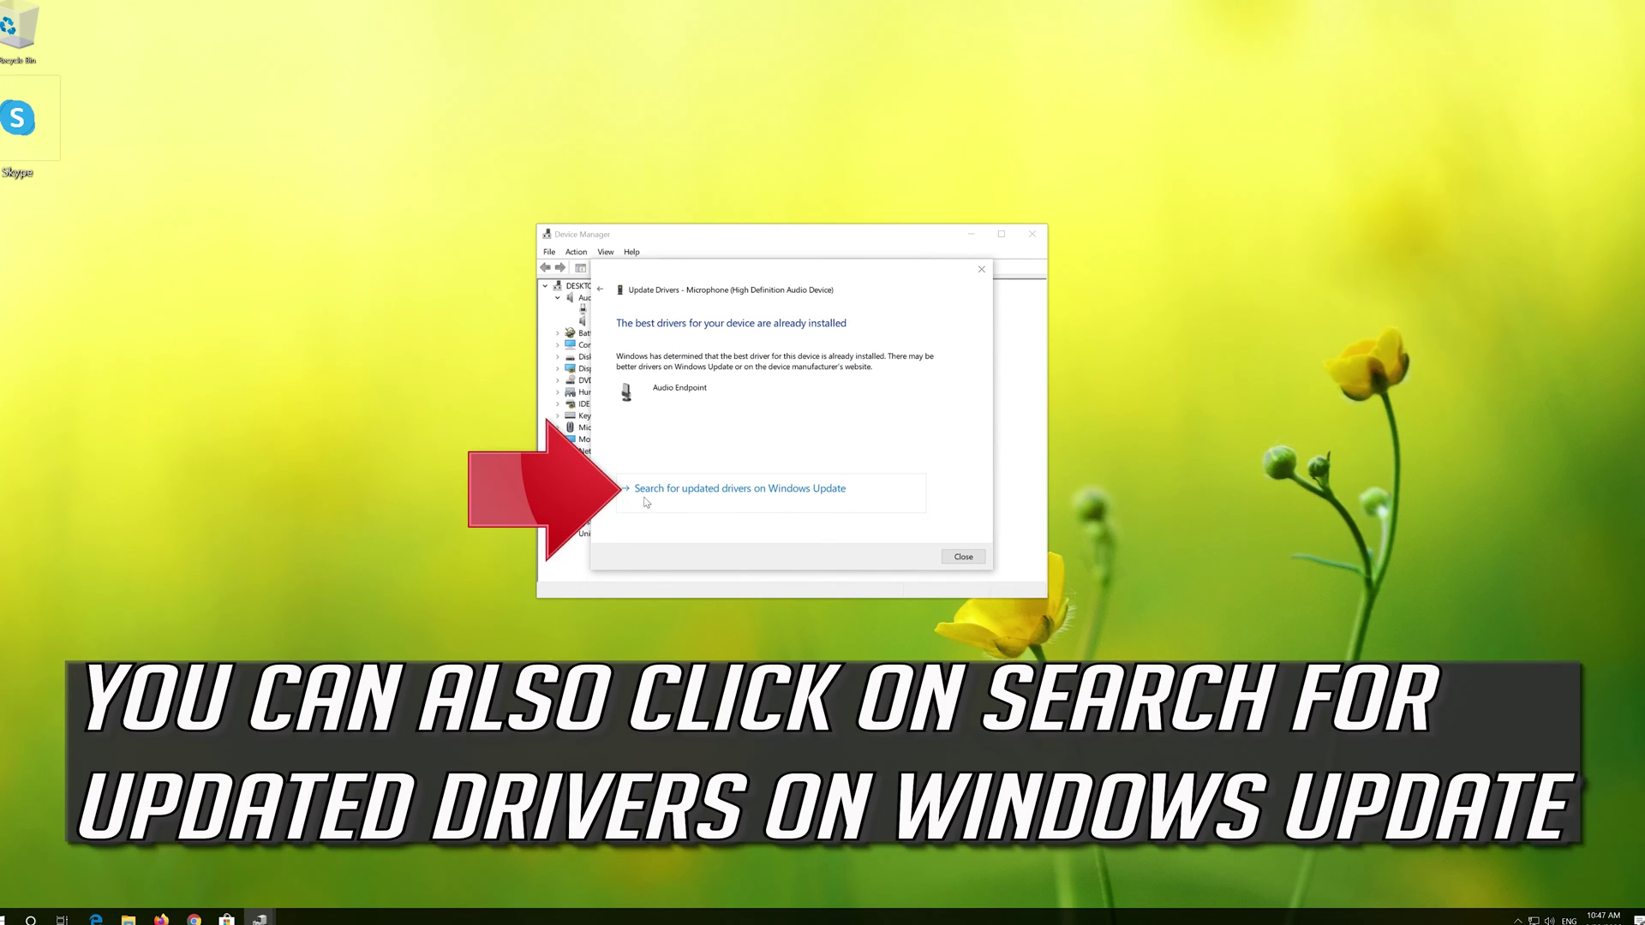
Continue to Windows Update to look for updated drivers there
{"action": "left_click", "coordinate": [685, 491]}
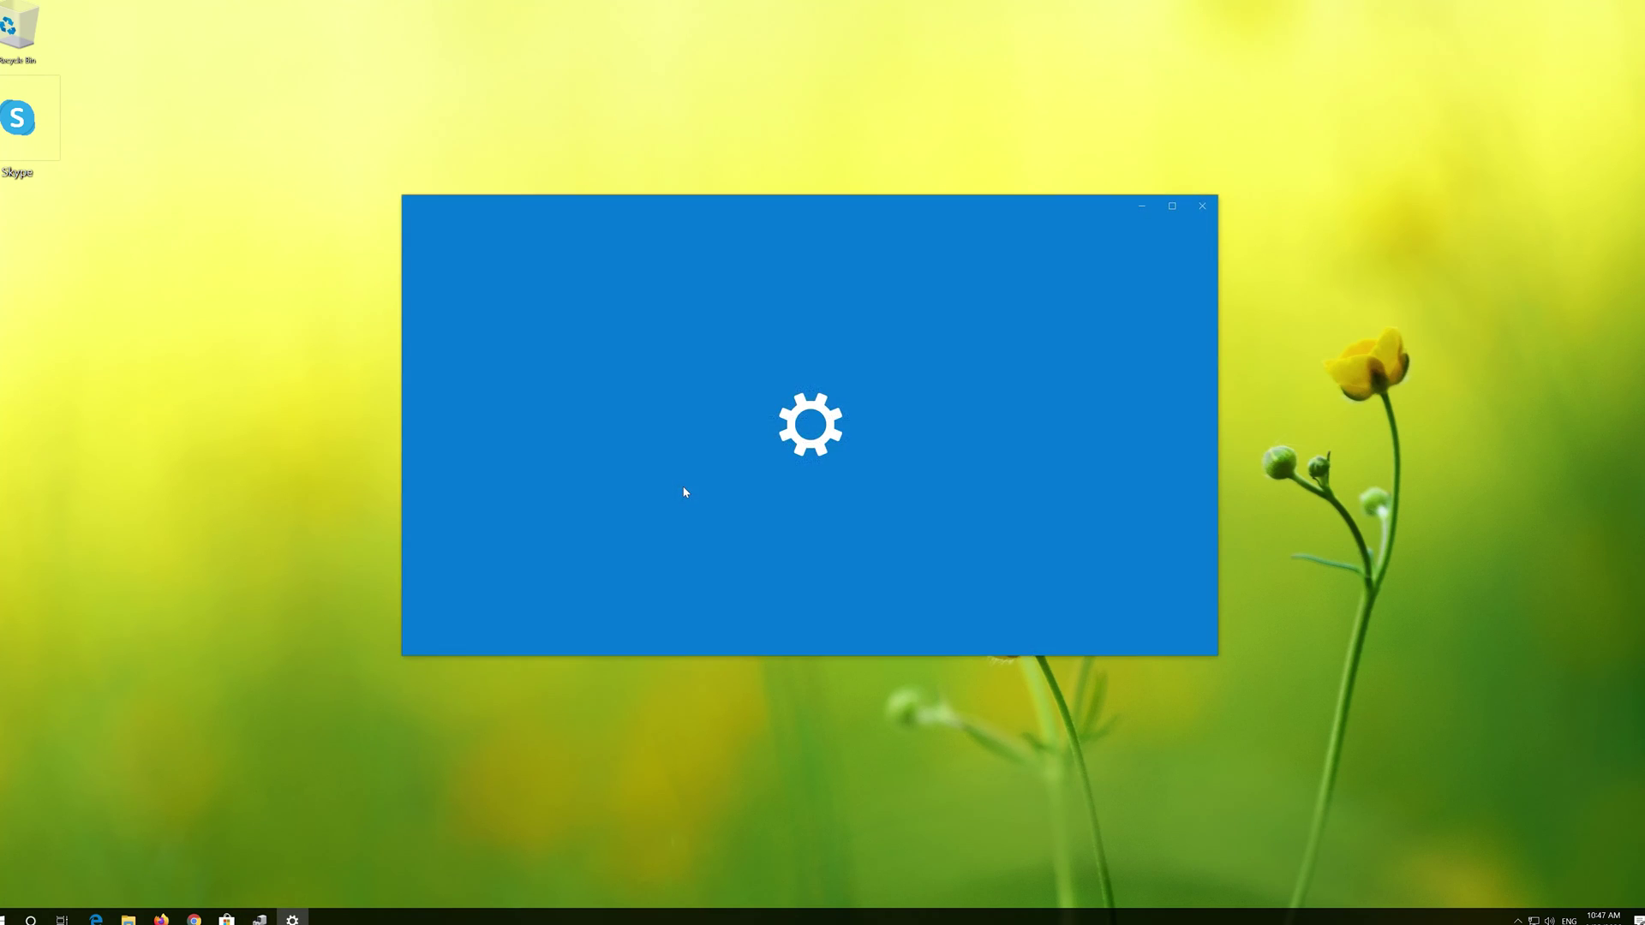